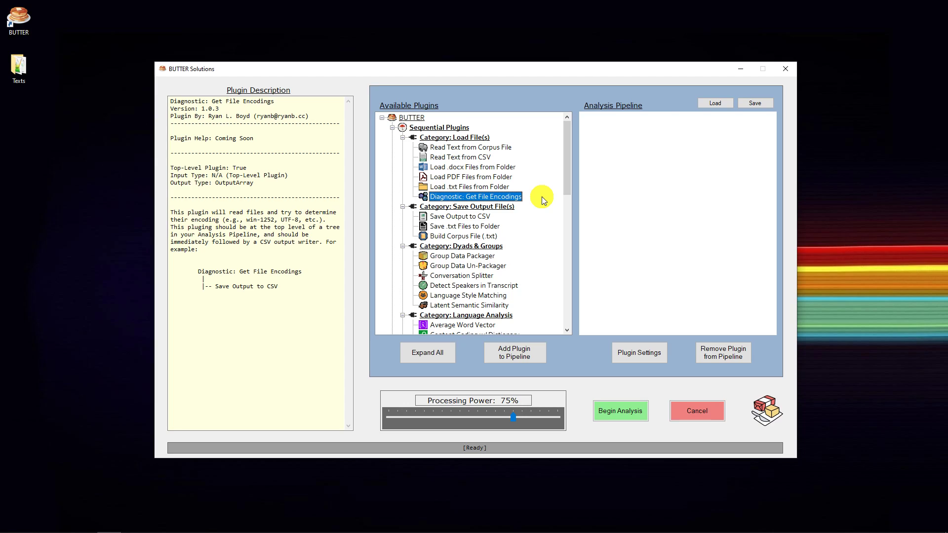
Step: Bring the browser window with the French text sample into view, examine its garbled characters and close it
drag(947, 111, 401, 56)
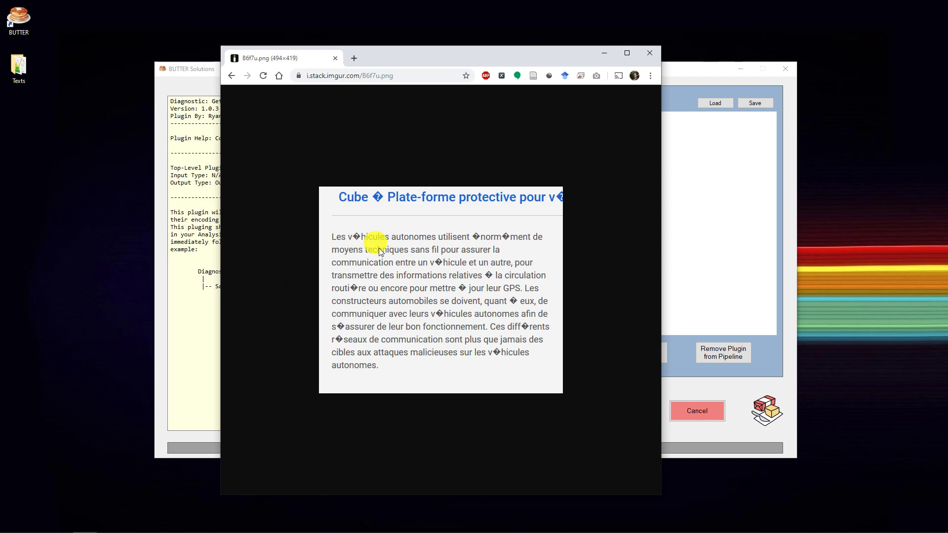
click(650, 54)
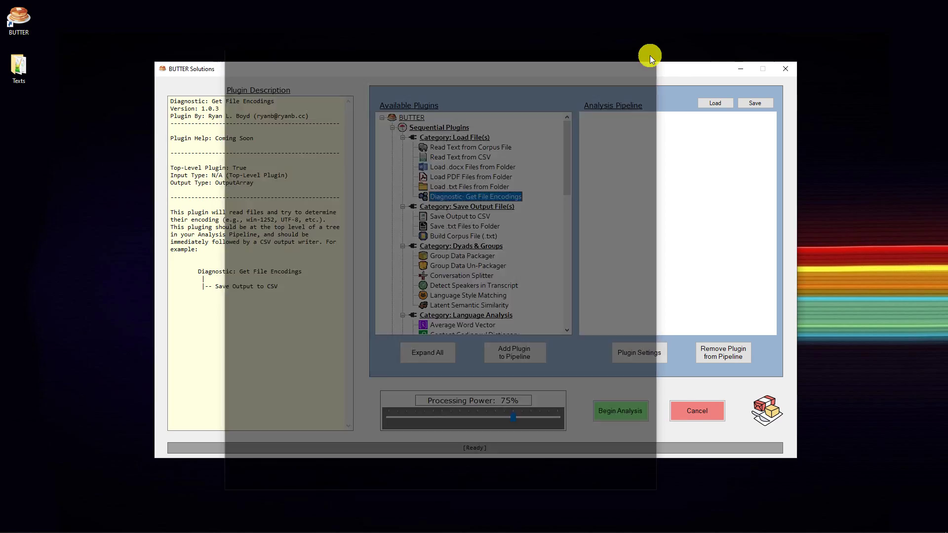
Step: Add the Load .txt Files from Folder plugin to the analysis pipeline and check its text file encoding setting
click(478, 188)
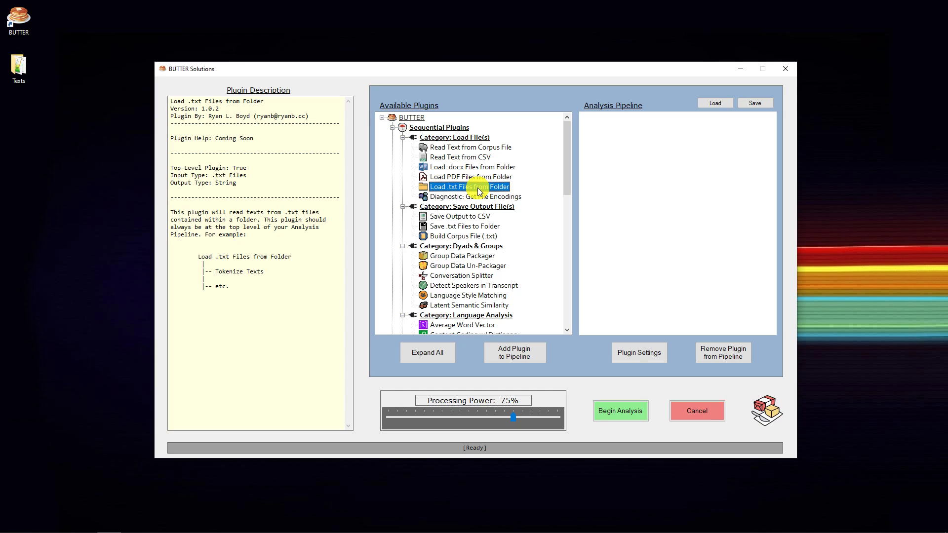
double_click(478, 187)
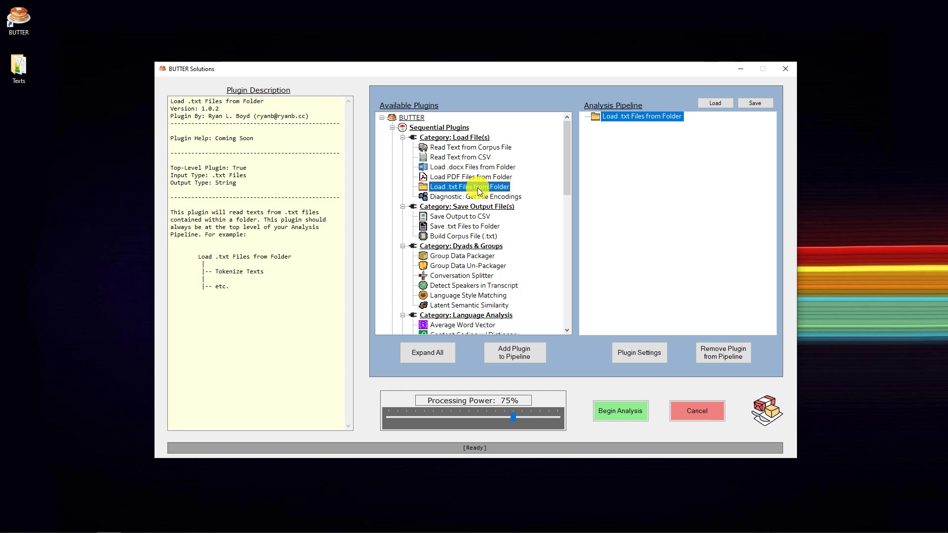
click(630, 351)
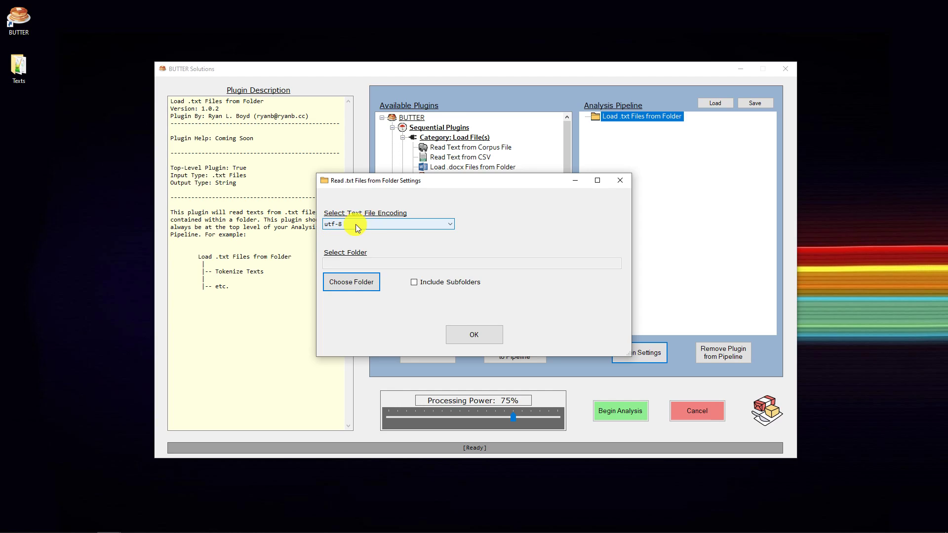
click(620, 180)
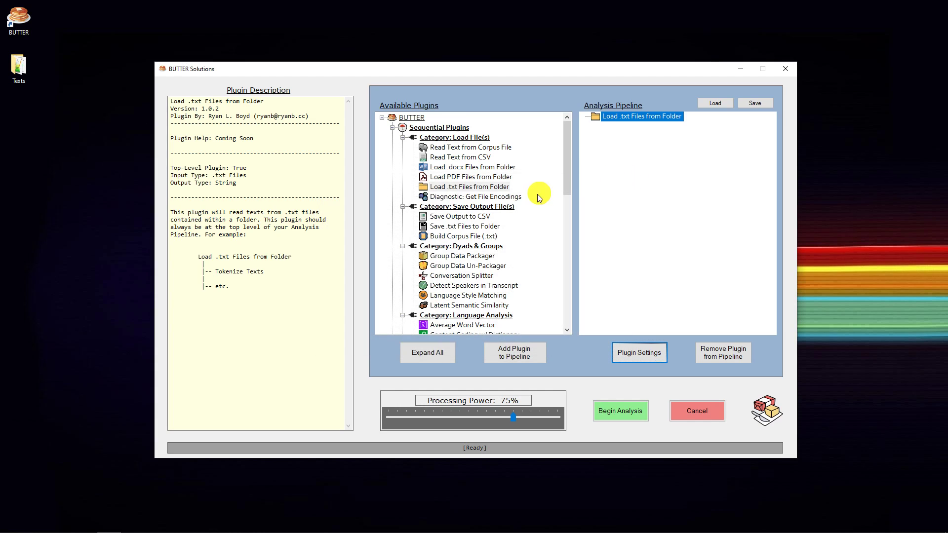
Step: Add Save Output to CSV beneath the text loader and examine the available CSV file encodings in its settings
click(462, 217)
double_click(462, 218)
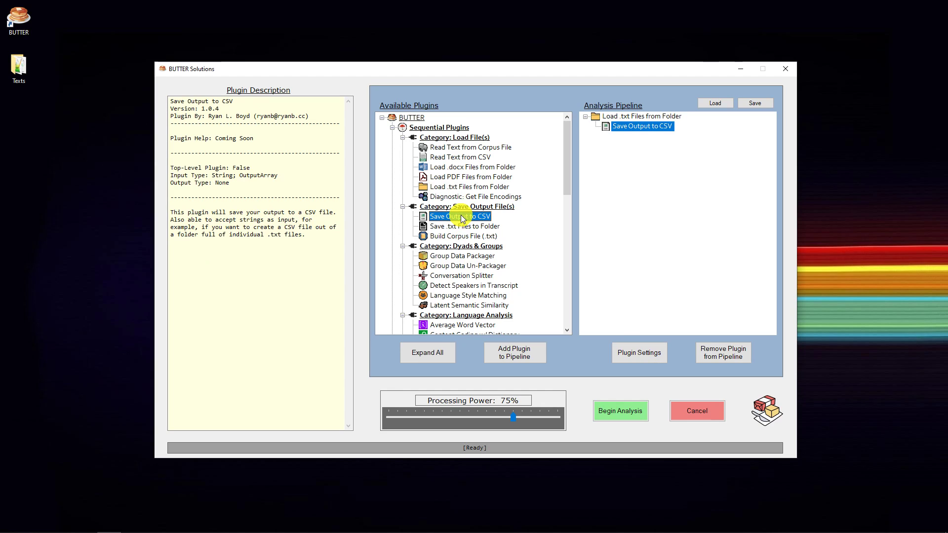
click(627, 351)
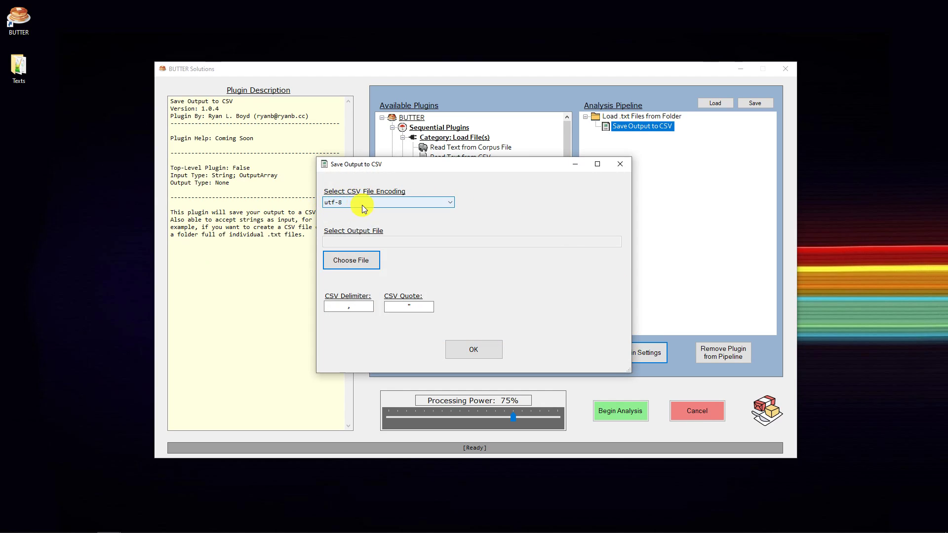
click(423, 205)
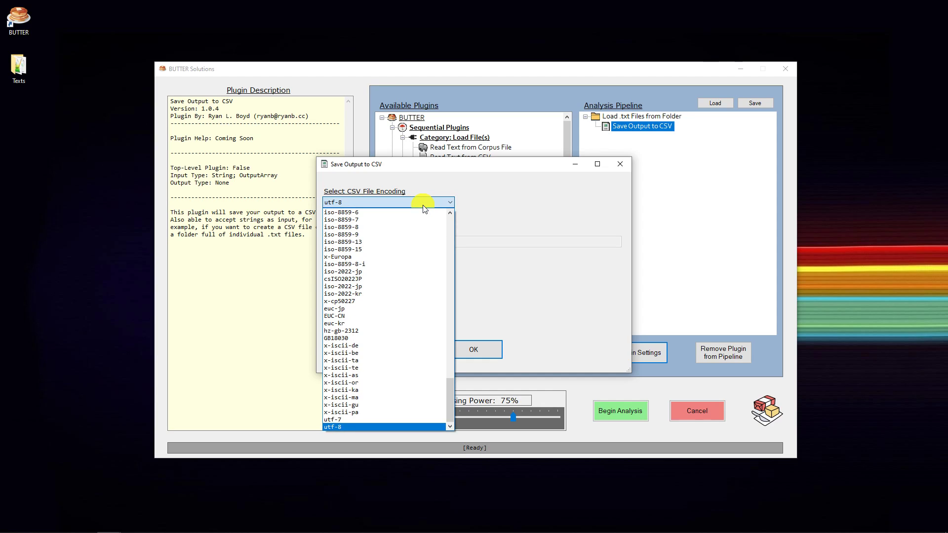
click(424, 206)
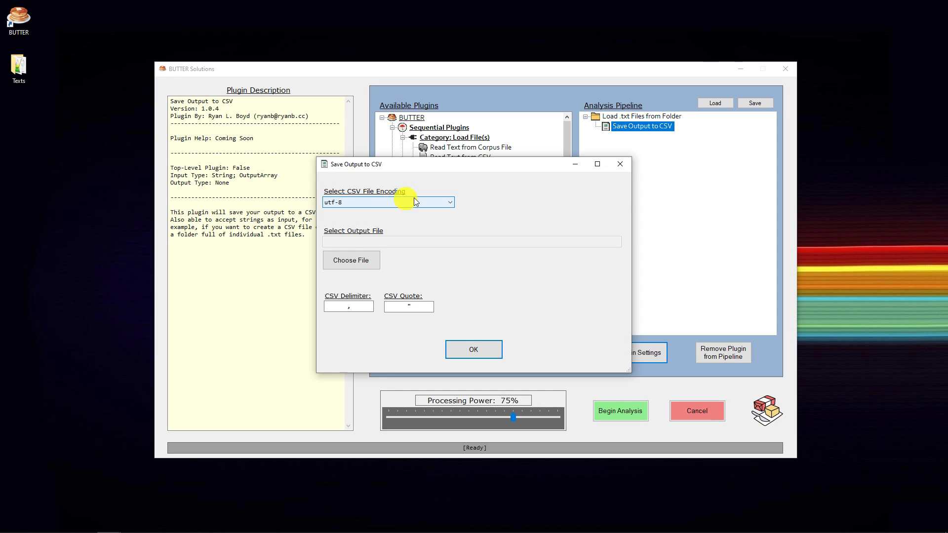
click(619, 166)
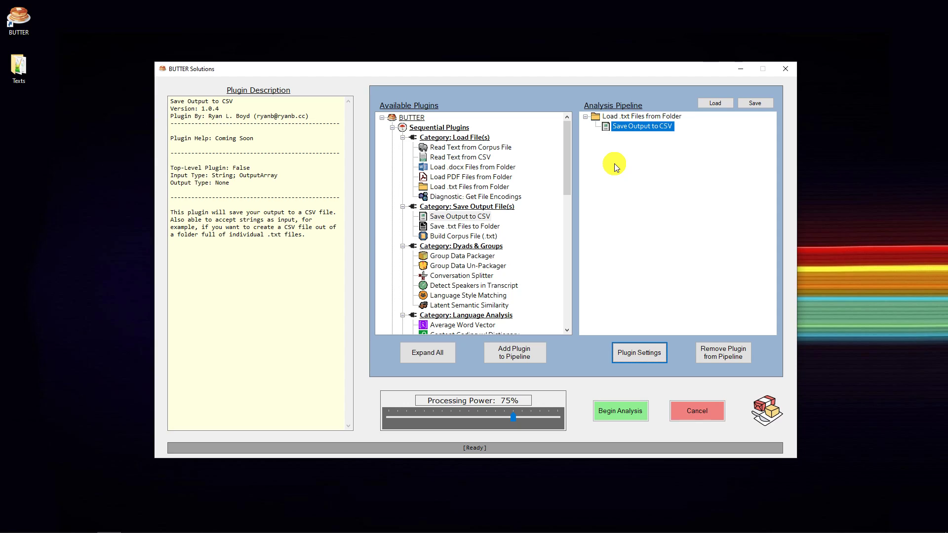
Step: Review the Load .txt Files from Folder settings once more and remove that plugin from the pipeline
click(638, 118)
click(633, 353)
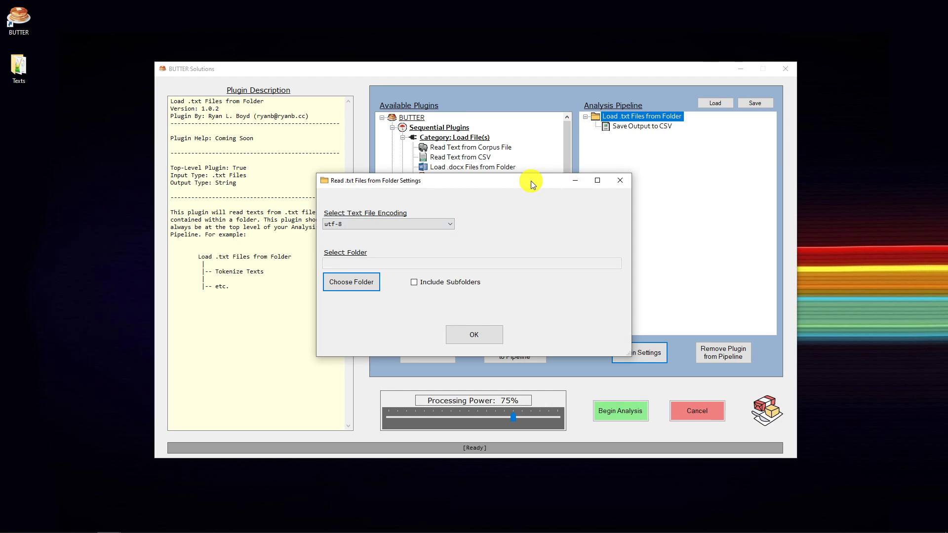
click(621, 181)
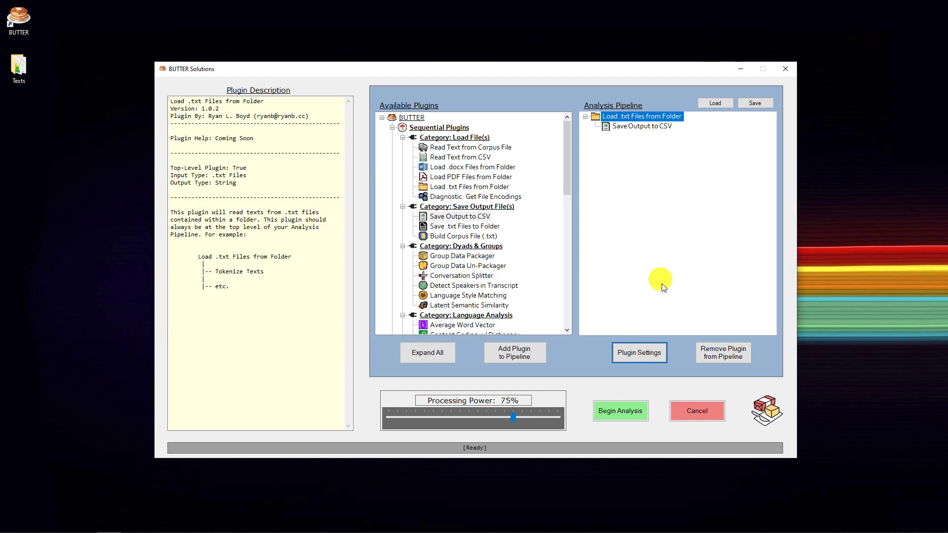
click(722, 351)
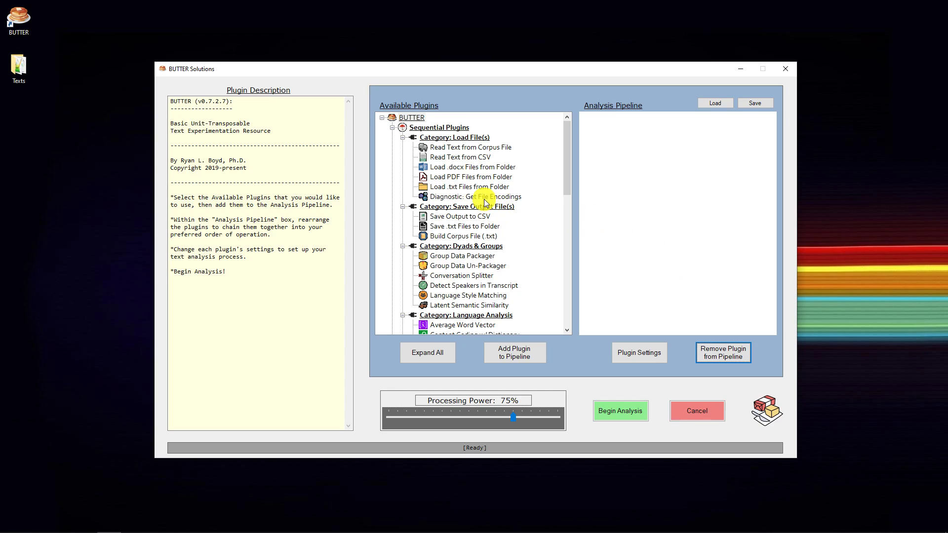
Step: Add the top-level Diagnostic: Get File Encodings plugin to the analysis pipeline and open its settings
click(445, 200)
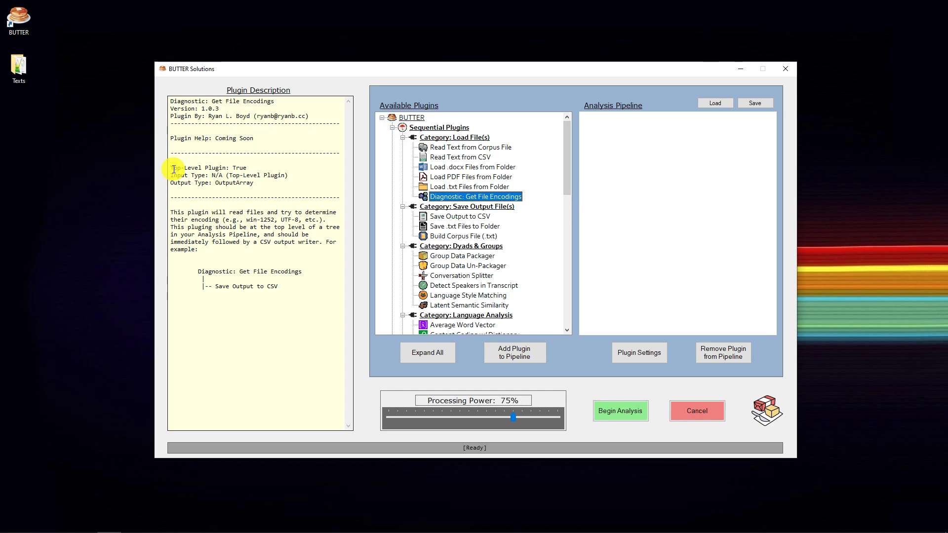
drag(171, 168, 291, 168)
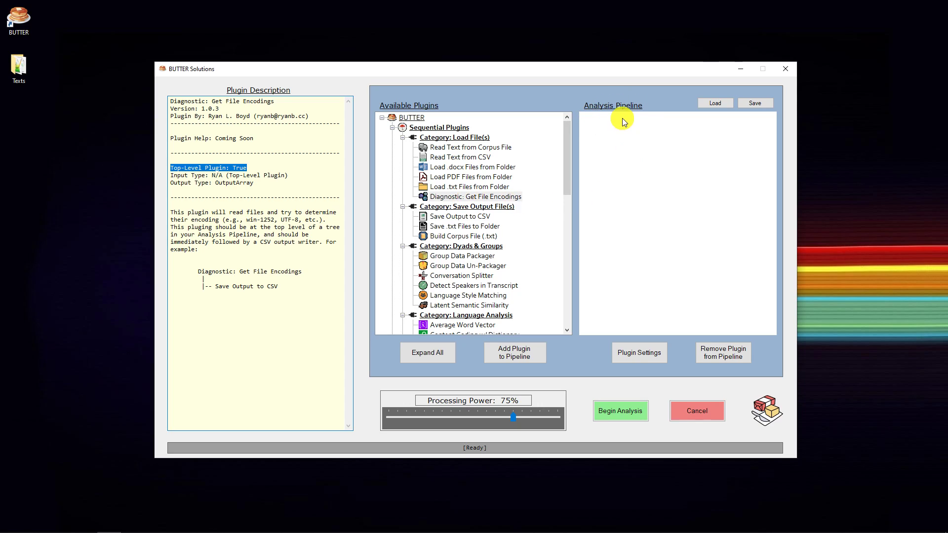
click(499, 196)
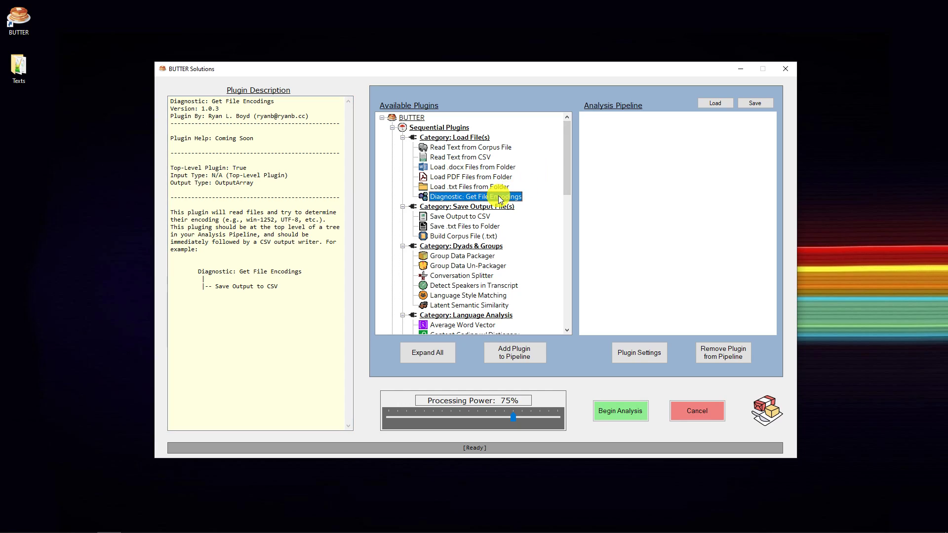
click(516, 357)
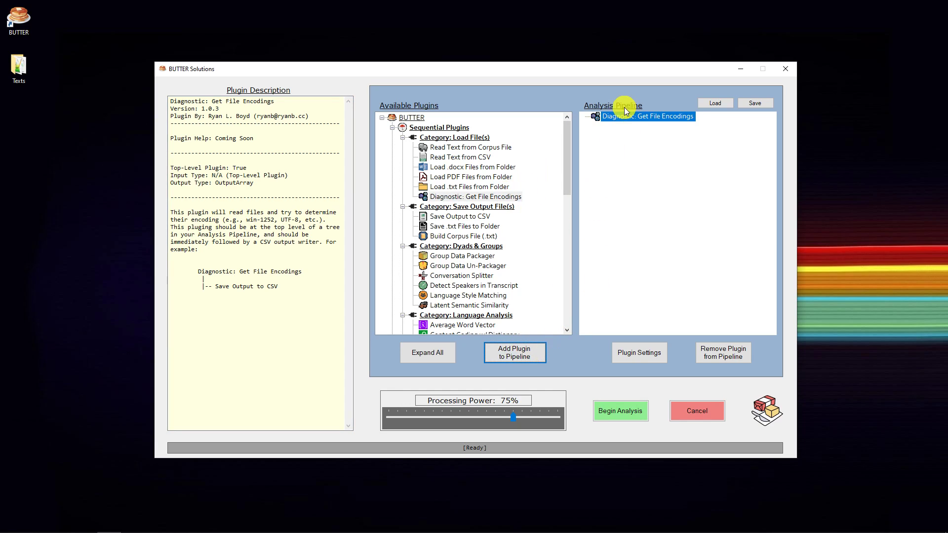
click(642, 356)
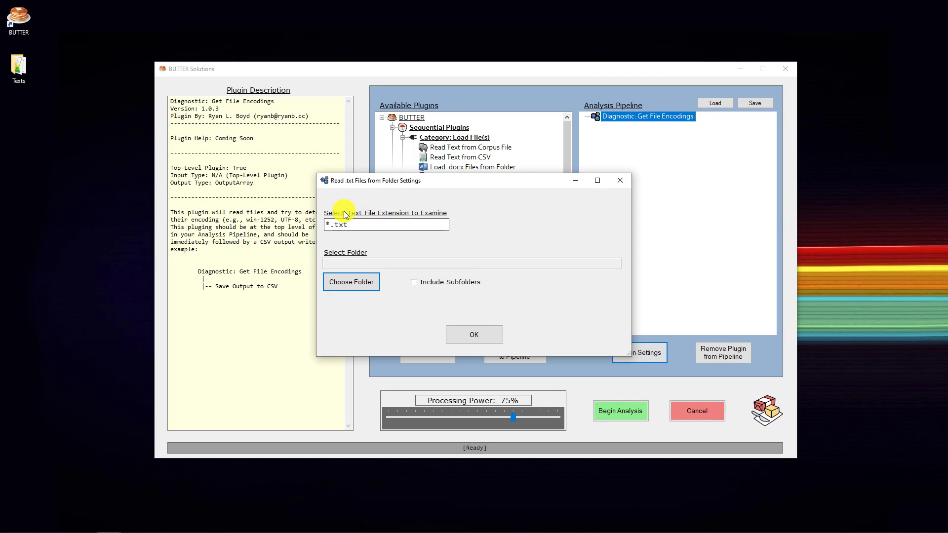
Step: Try *.html as the text file extension to examine, and restore it to *.txt
click(329, 224)
key(BackSpace)
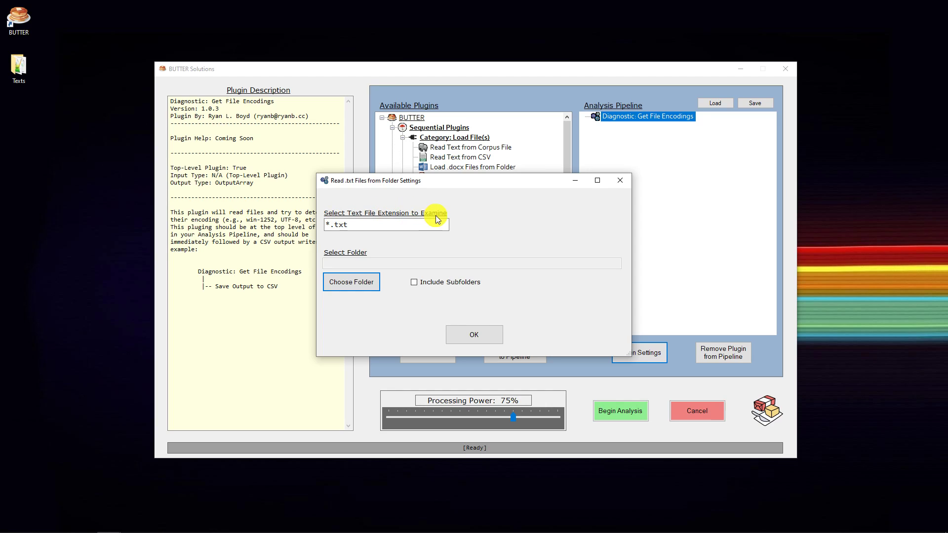
drag(361, 226, 314, 223)
click(327, 224)
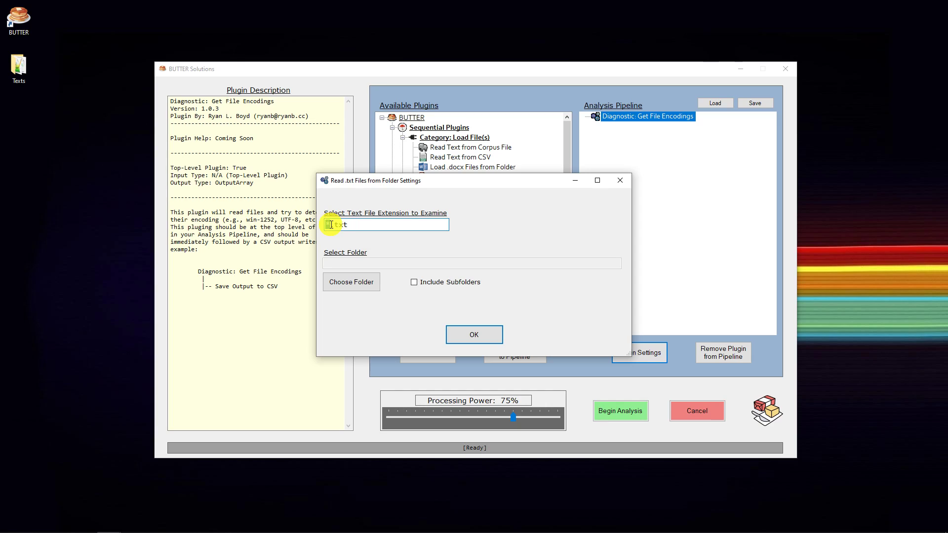
drag(331, 225, 375, 225)
click(375, 225)
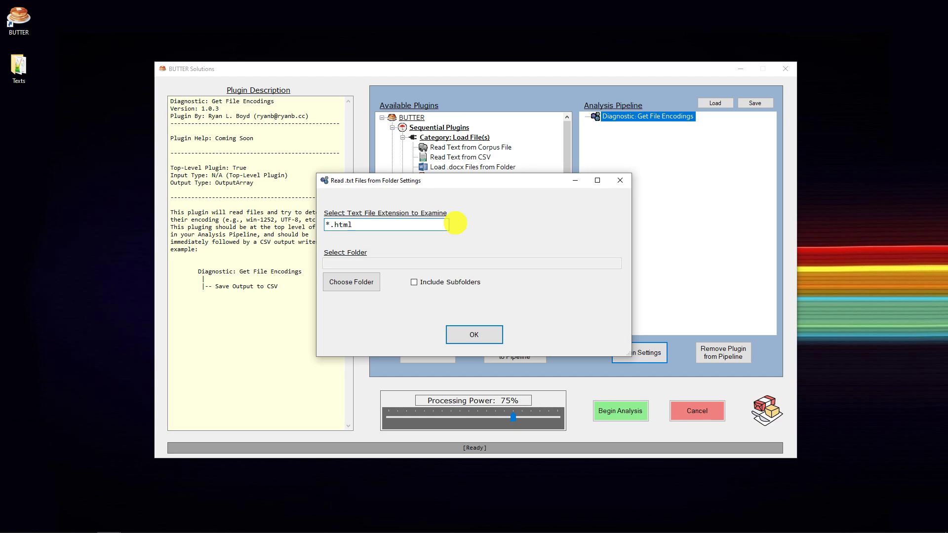
key(BackSpace)
key(BackSpace)
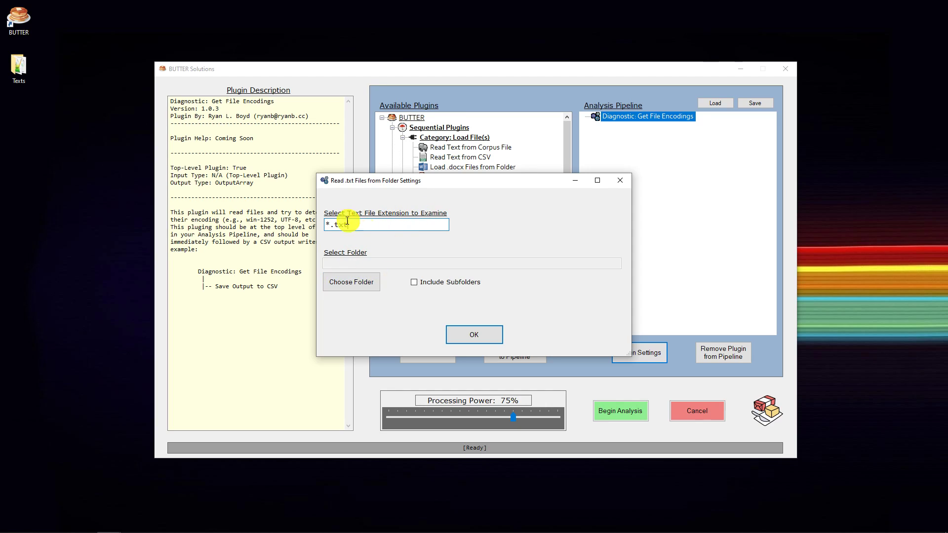
drag(354, 227, 321, 226)
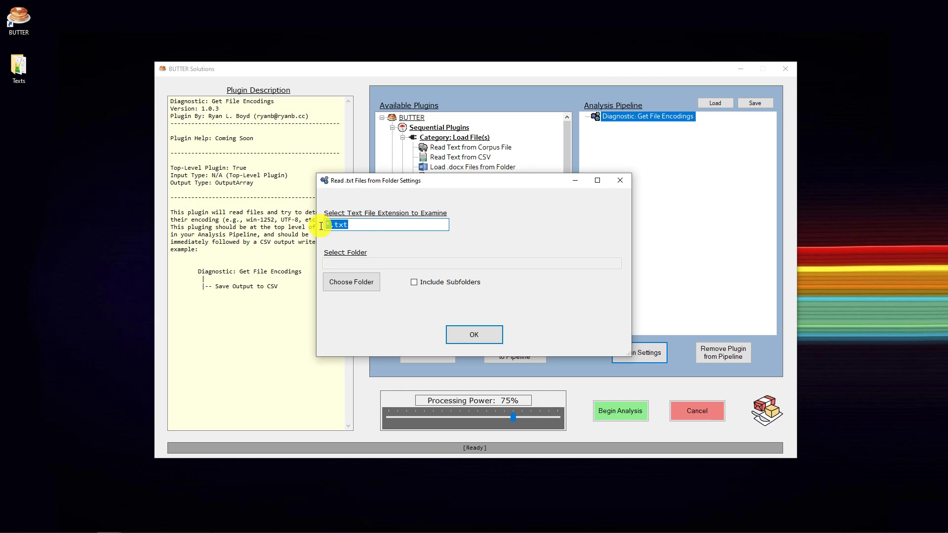
Step: Choose the TED - txt folder inside Texts as the diagnostic's source, include its subfolders and confirm the settings
click(356, 286)
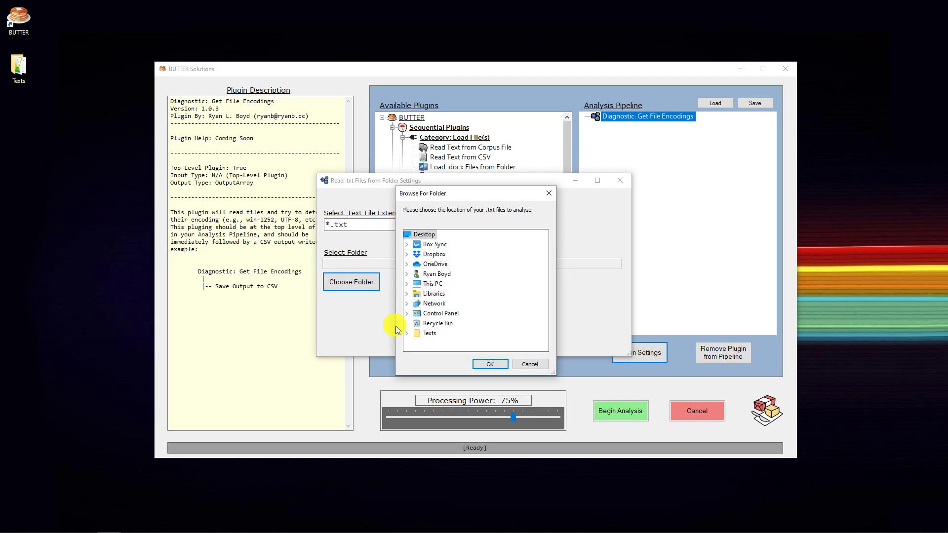
click(407, 334)
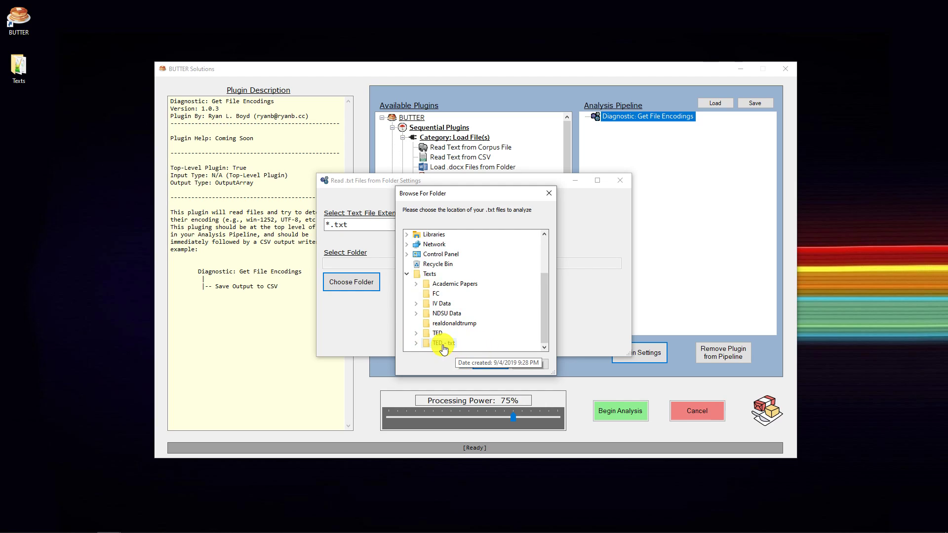
double_click(487, 342)
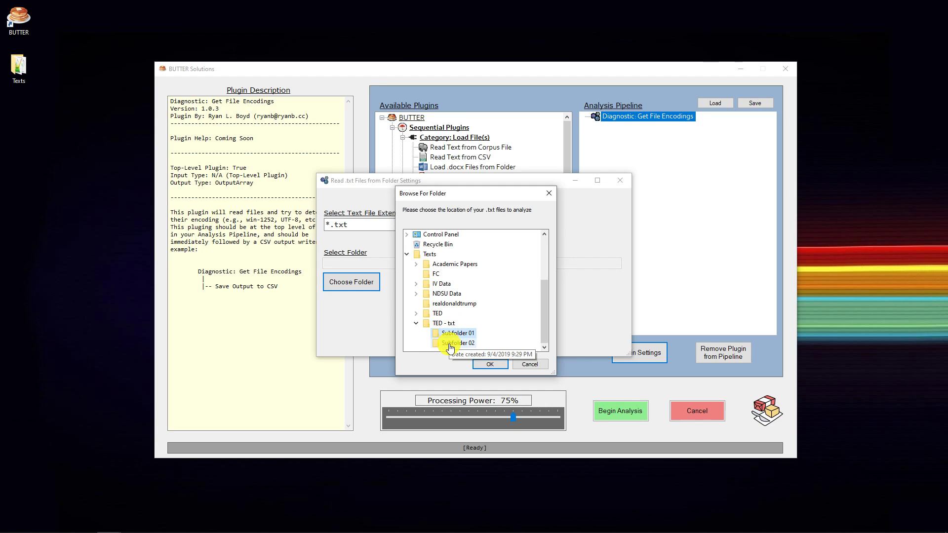
click(489, 365)
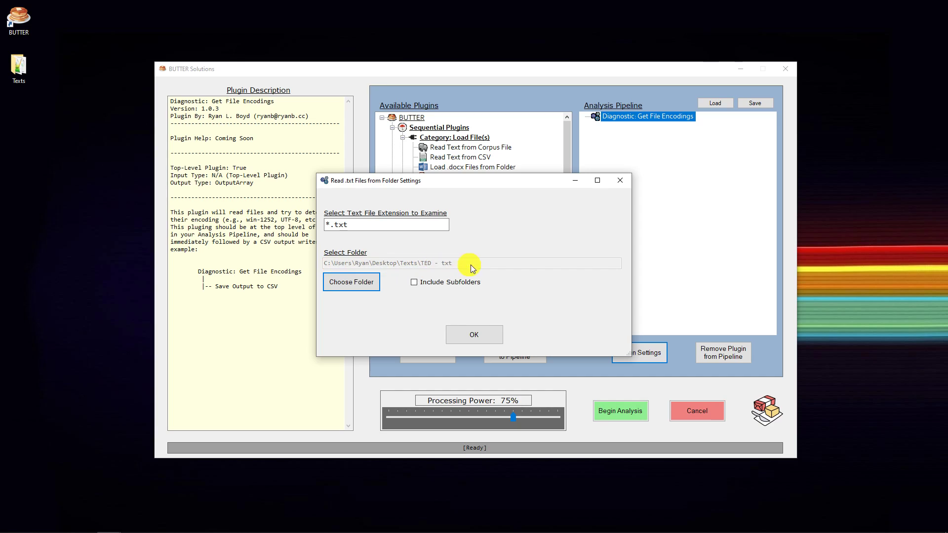
click(426, 283)
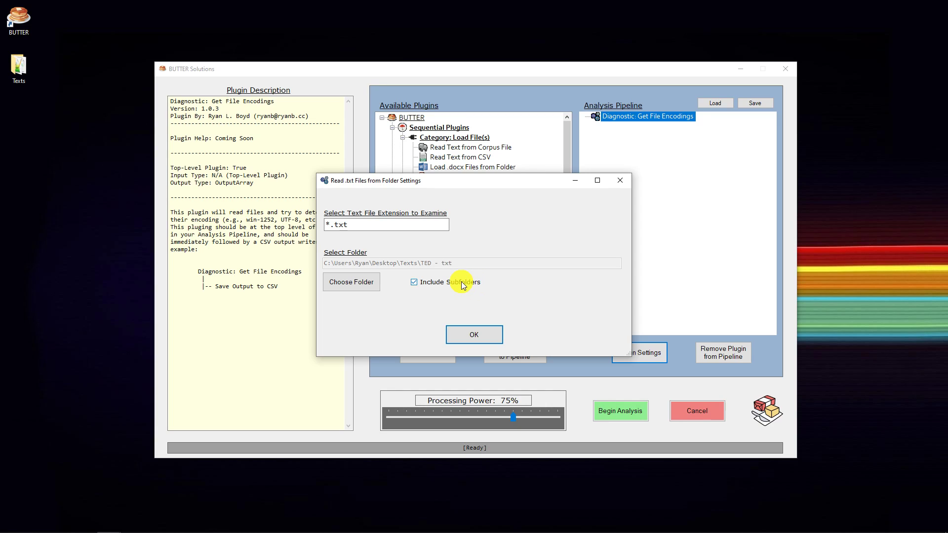
drag(356, 226, 325, 226)
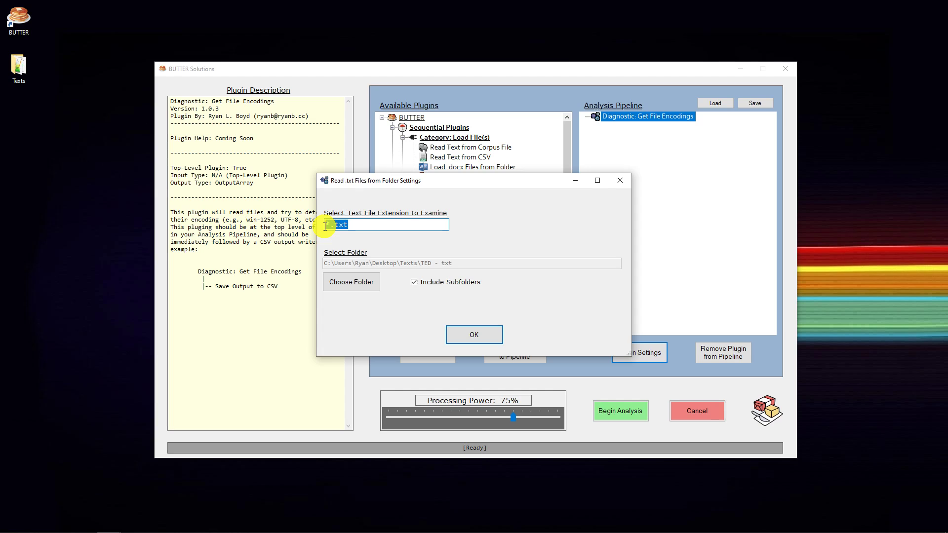
click(420, 225)
click(475, 334)
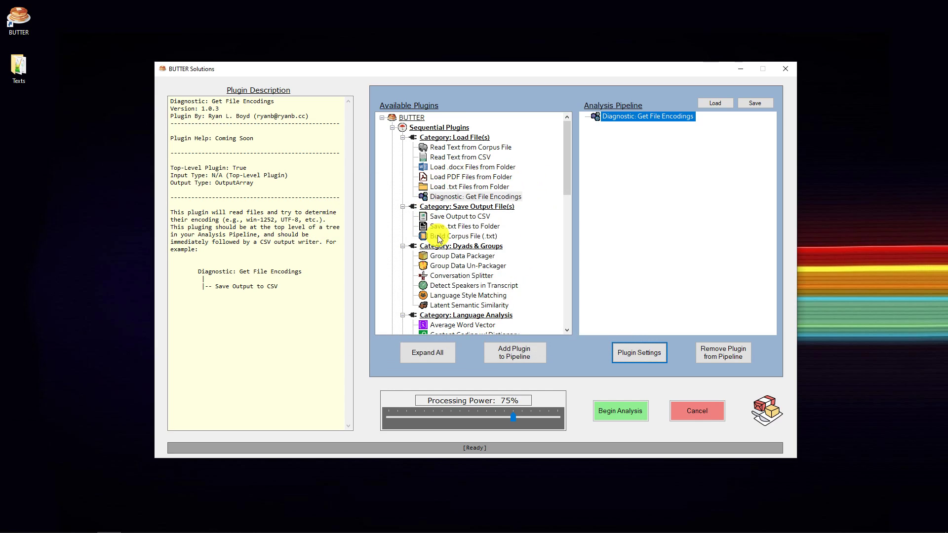
Step: Compare the output type of Diagnostic: Get File Encodings with the input types of Save Output to CSV
click(445, 217)
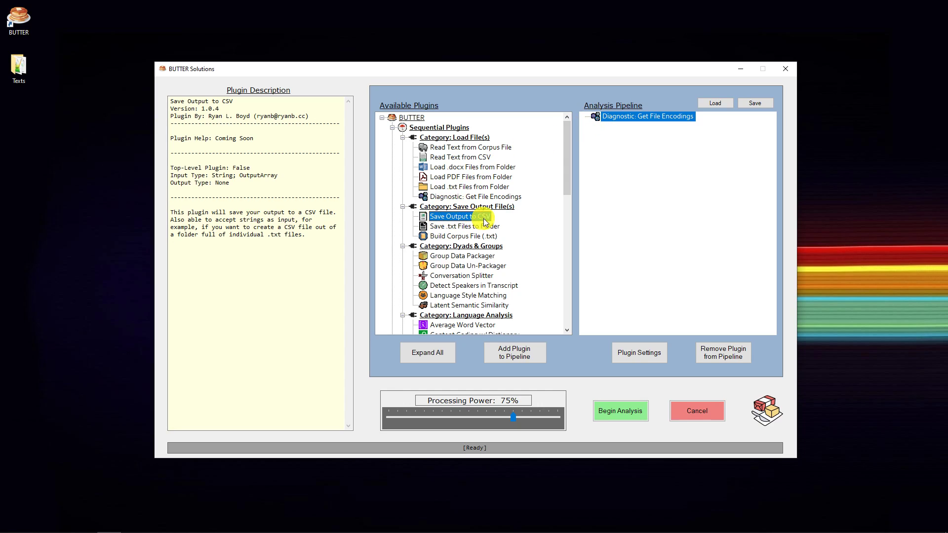
click(611, 121)
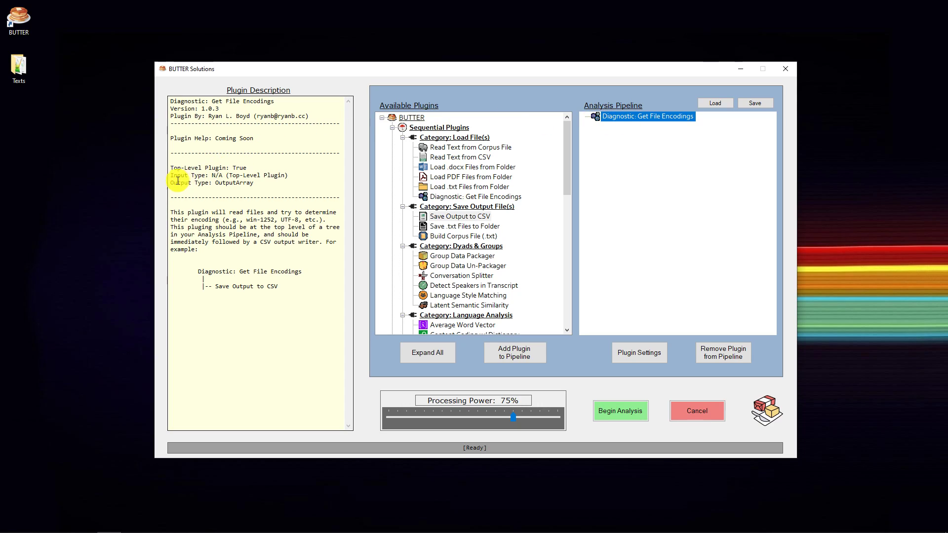
drag(176, 182, 259, 183)
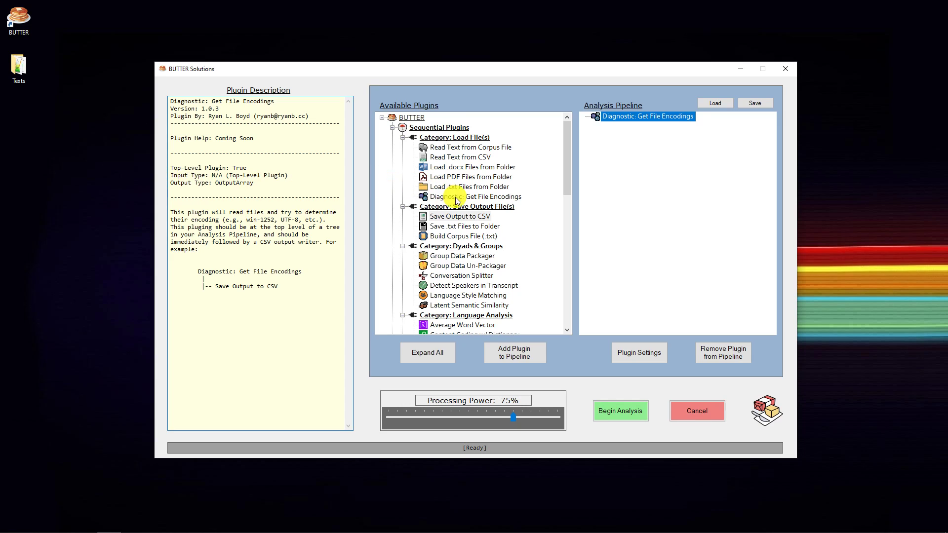
click(432, 220)
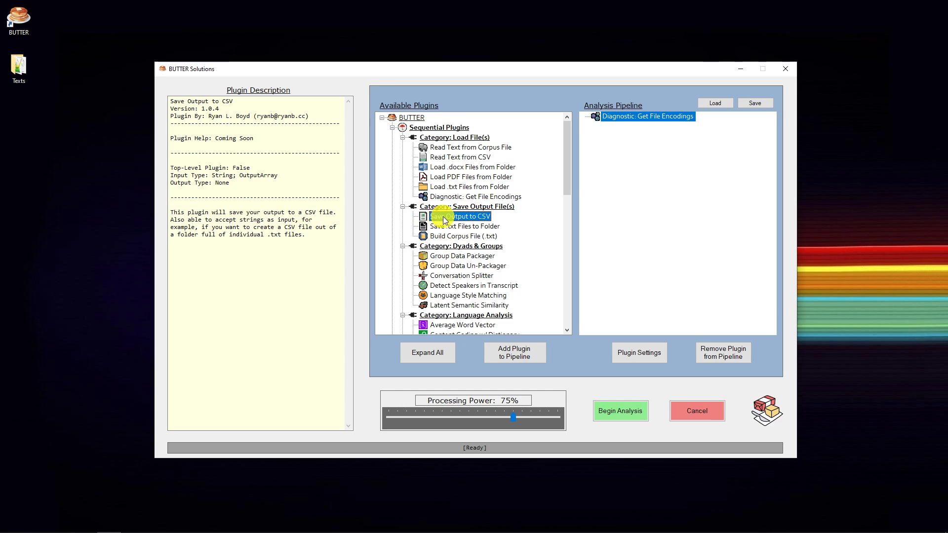
Step: Add Save Output to CSV beneath Diagnostic: Get File Encodings in the analysis pipeline, matching the OutputArray type
drag(286, 174, 237, 175)
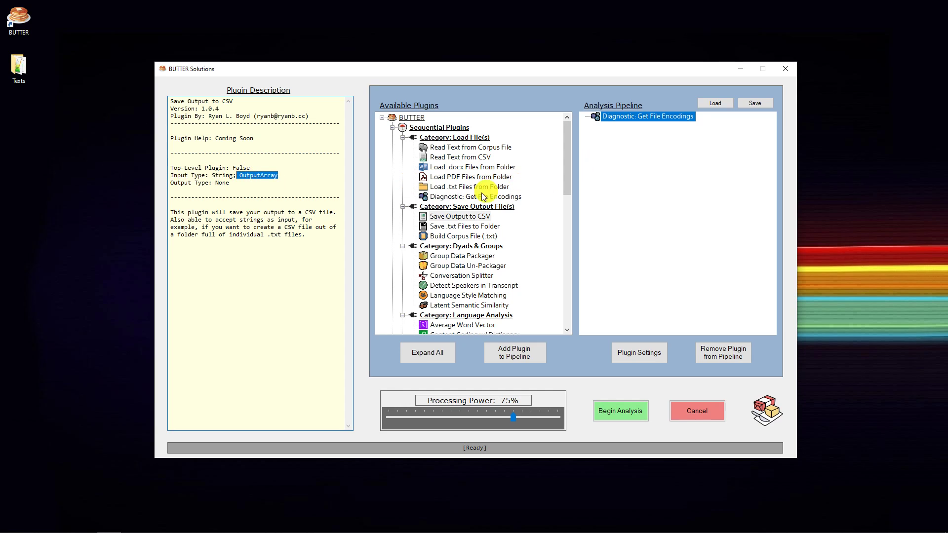
click(458, 217)
click(531, 351)
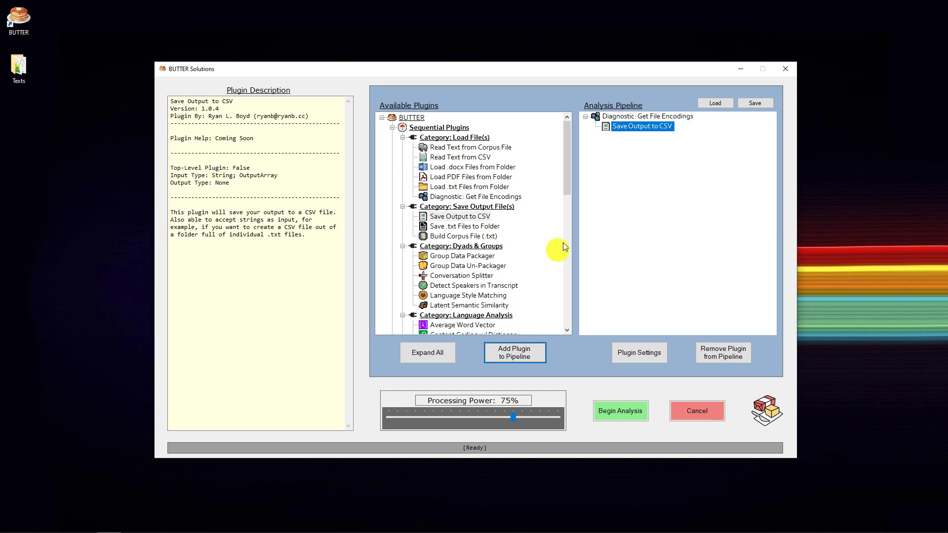
click(612, 117)
click(617, 127)
click(614, 119)
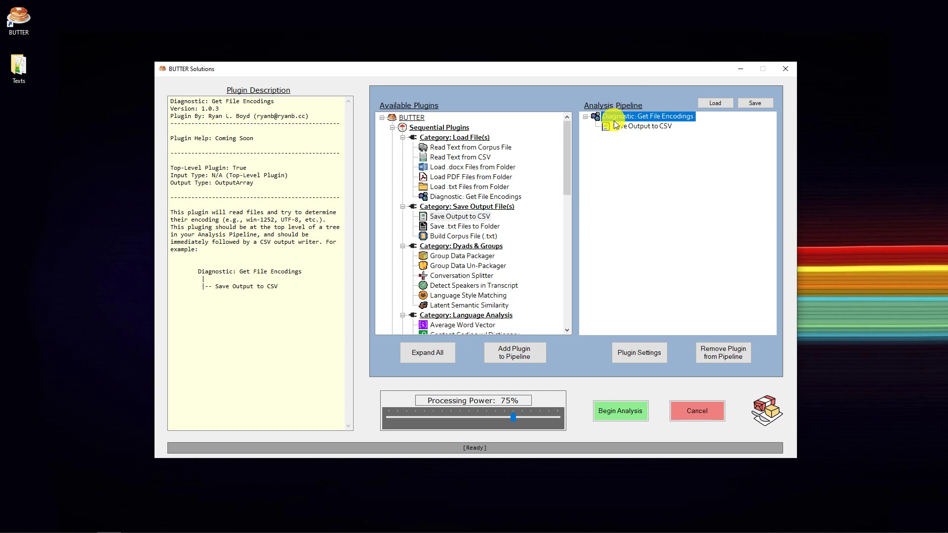
Step: Set BUTTER-CSVOutput.csv in the Texts folder as the Save Output to CSV file, overwriting the existing one, and confirm the settings
click(623, 127)
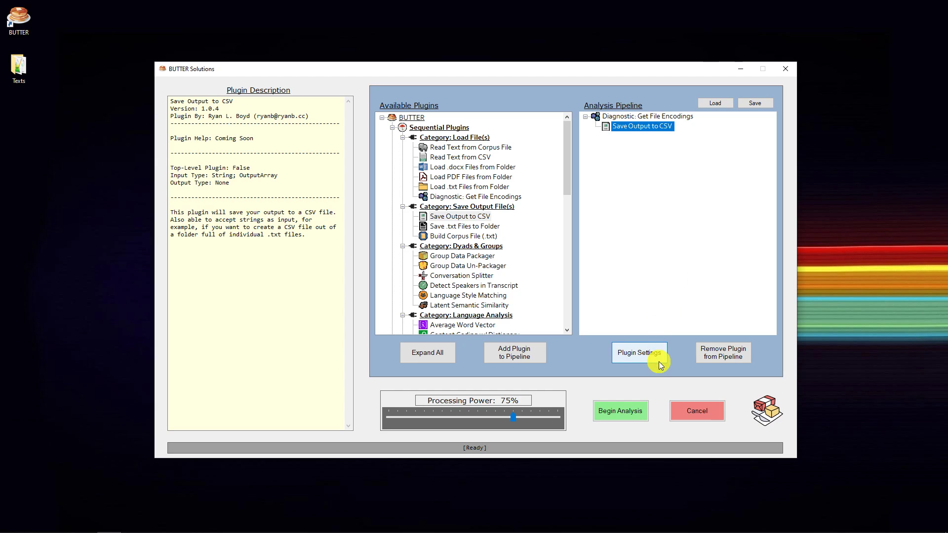
click(645, 355)
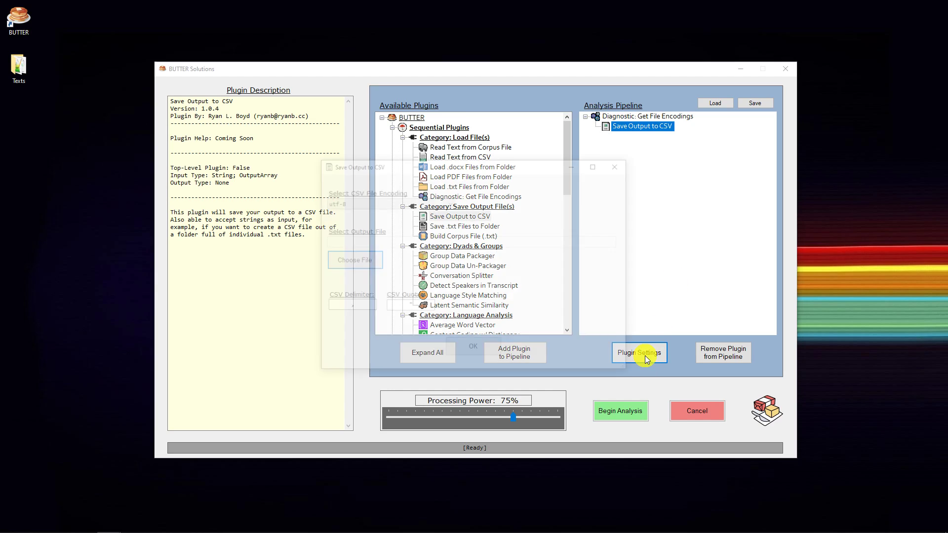
click(357, 259)
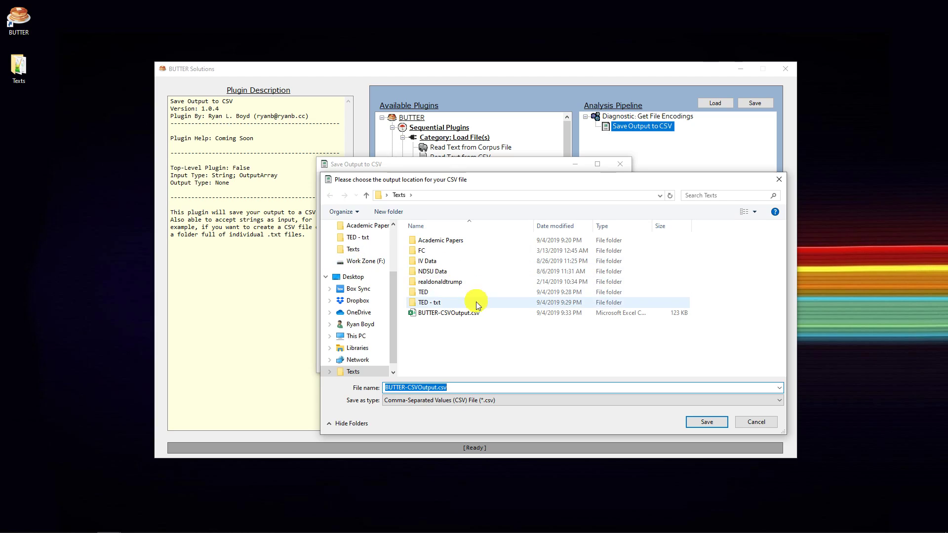
double_click(464, 314)
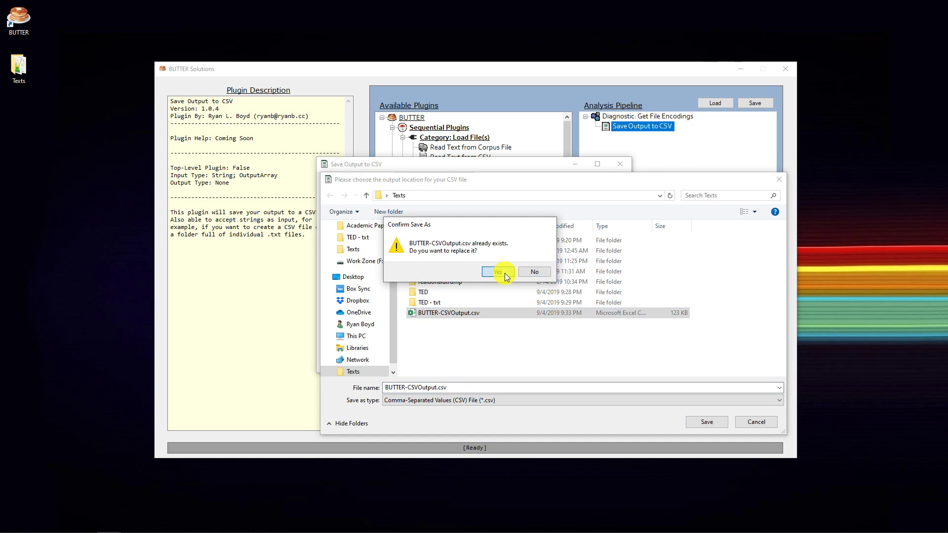
click(501, 272)
click(510, 311)
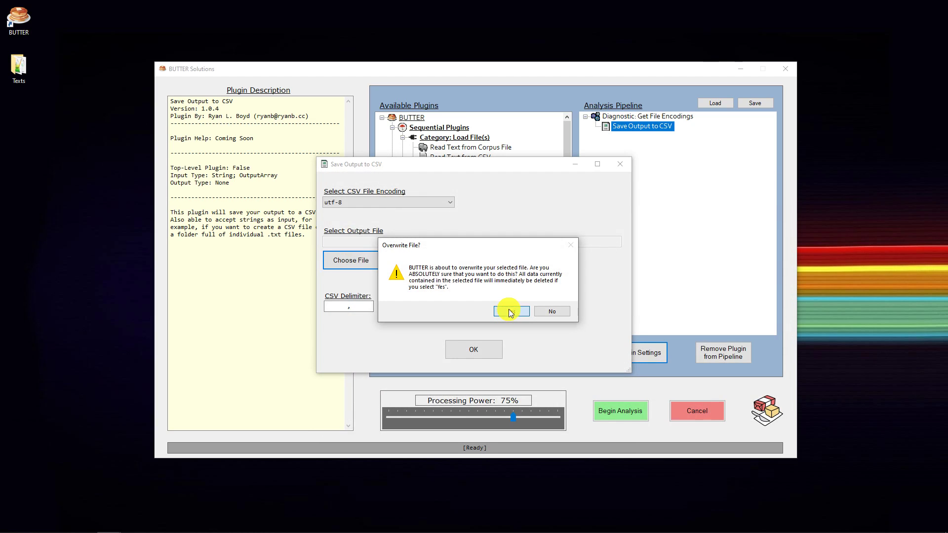
click(471, 357)
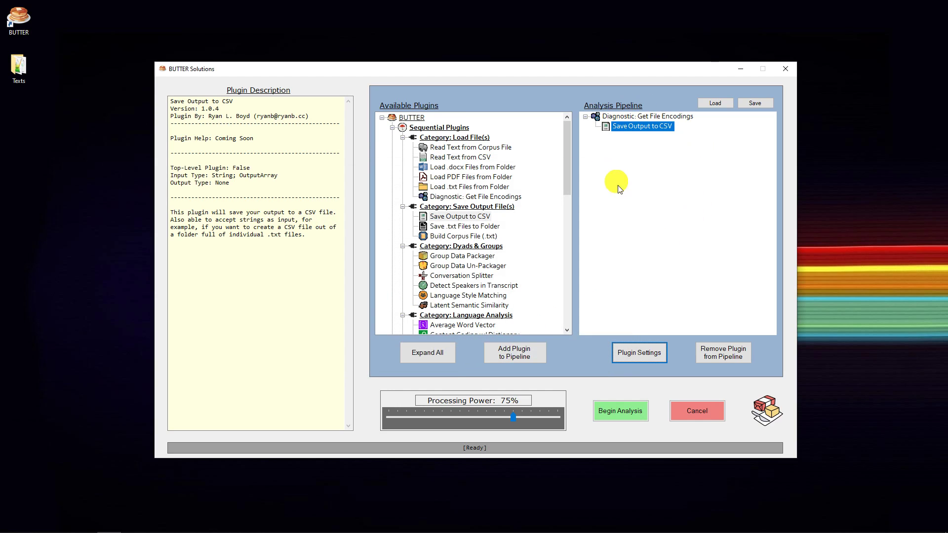
Step: Run the analysis and open the resulting BUTTER-CSVOutput.csv from the Texts folder in Excel
click(631, 412)
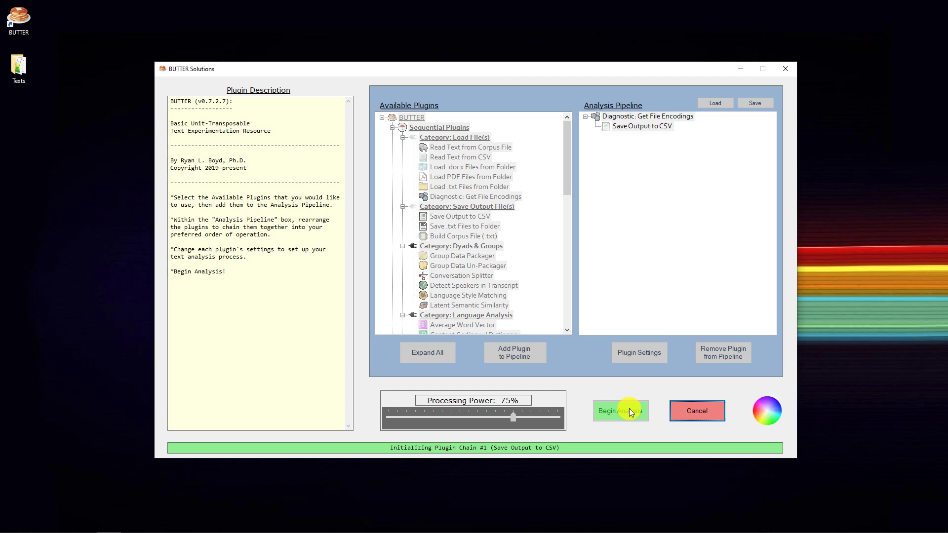
click(541, 309)
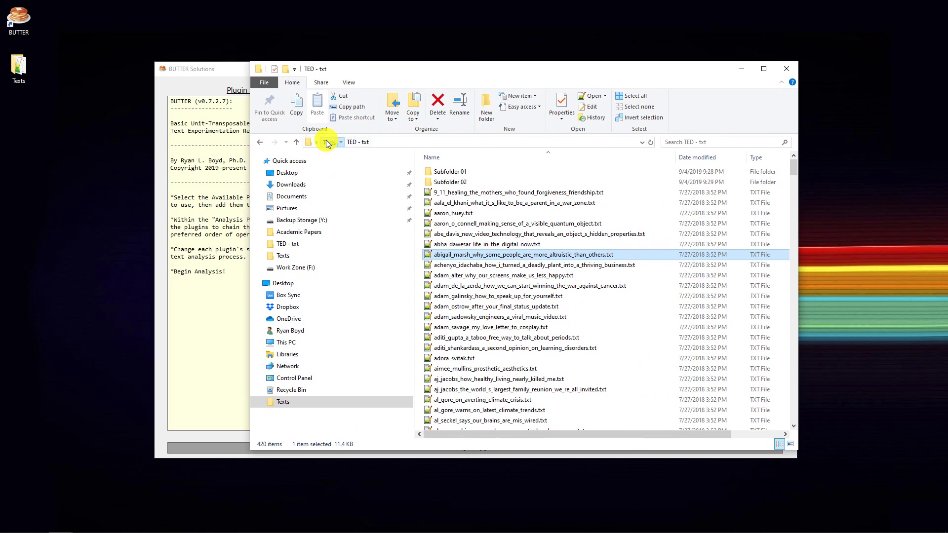
click(327, 142)
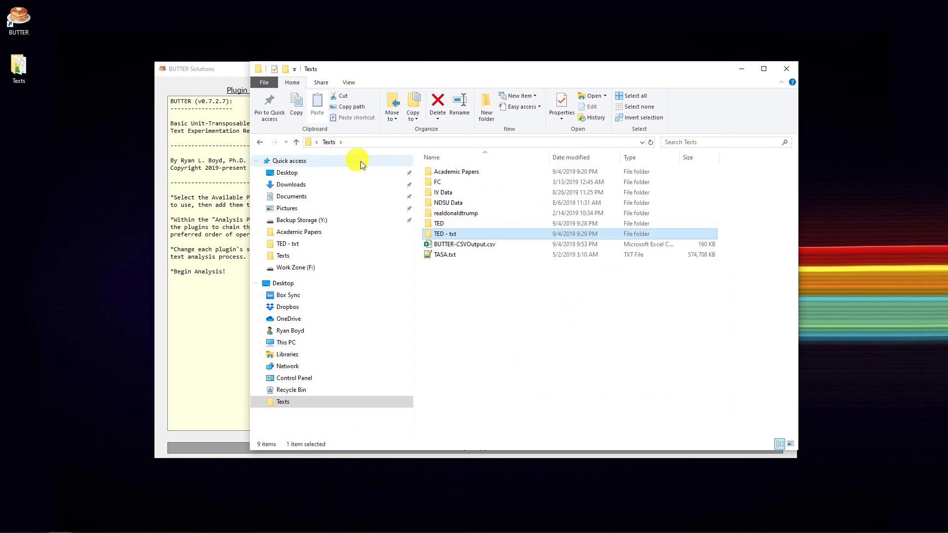
click(469, 246)
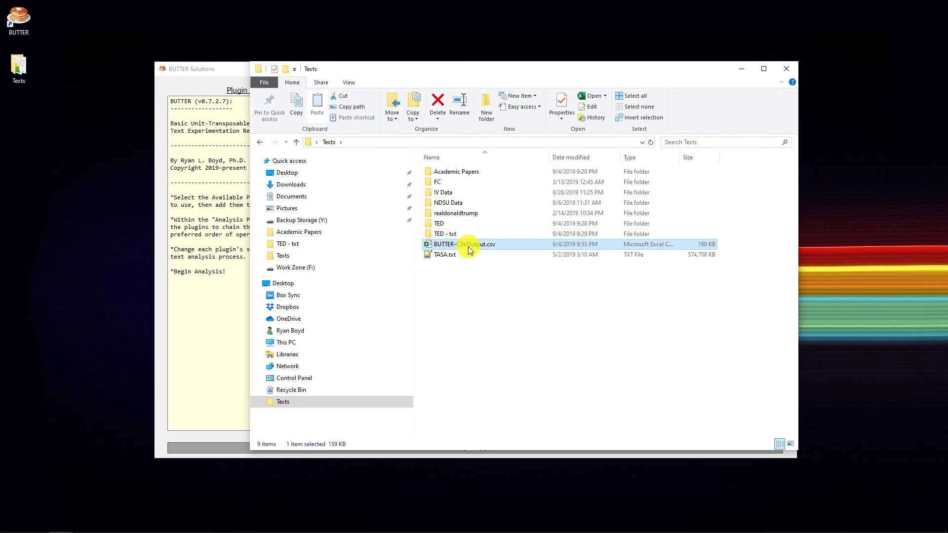
double_click(468, 247)
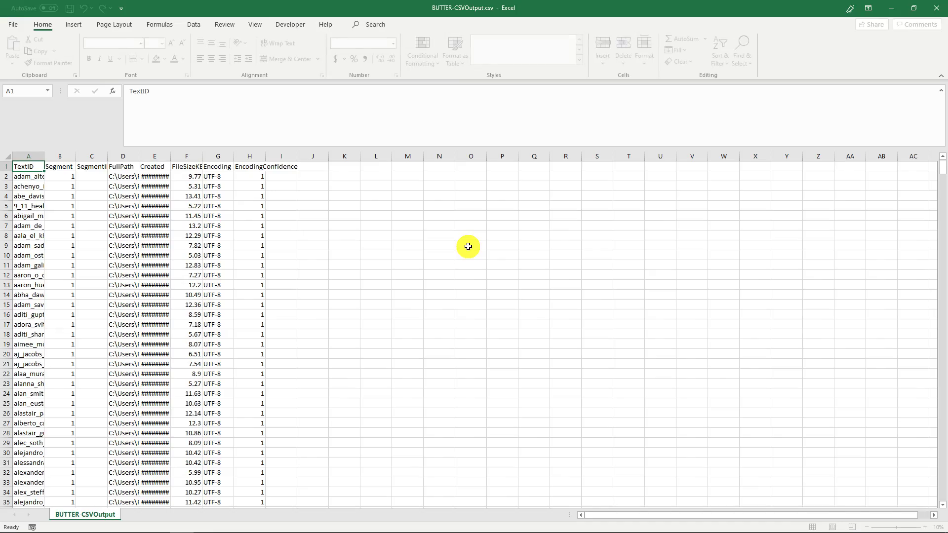
Step: Enlarge the view of the output sheet and widen the TextID column to make the file names readable
scroll(189, 215, up, 6)
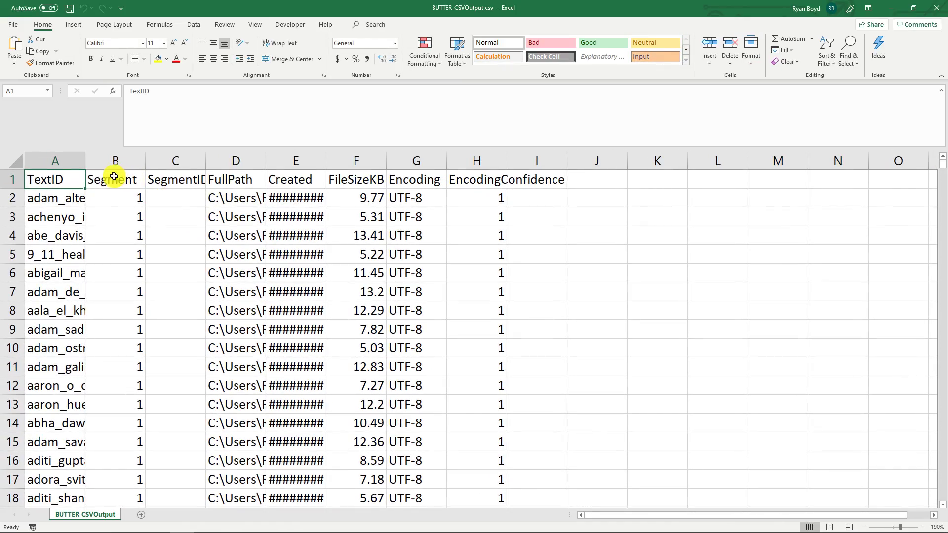
drag(67, 165, 499, 161)
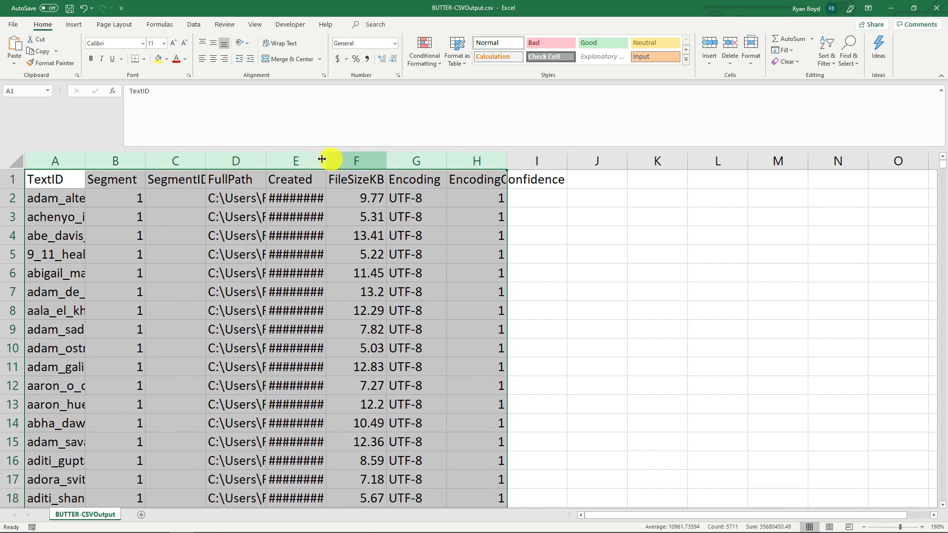
click(69, 186)
click(71, 195)
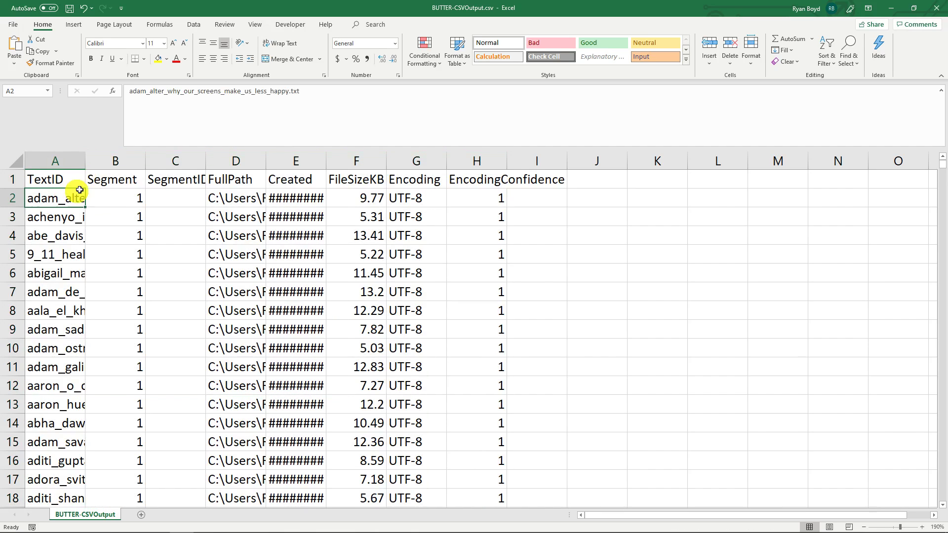
drag(84, 161, 380, 160)
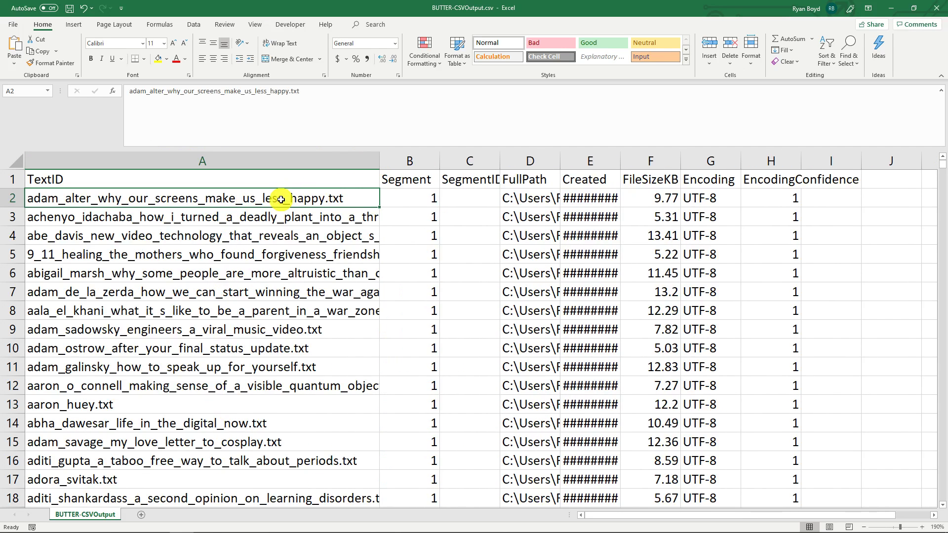
Step: Examine the Segment, SegmentID, FullPath, Created and FileSizeKB columns of the output, reading several full paths and a creation date
click(418, 178)
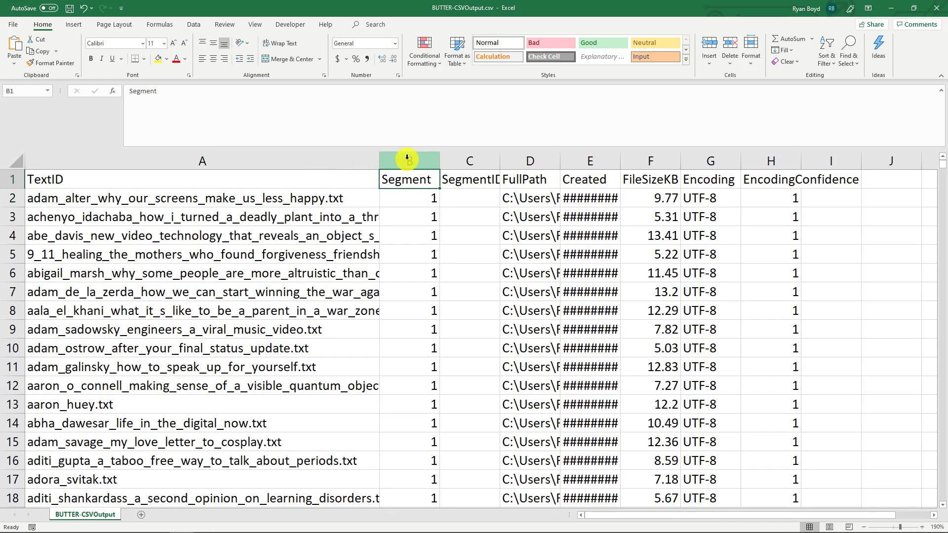
drag(409, 158, 475, 160)
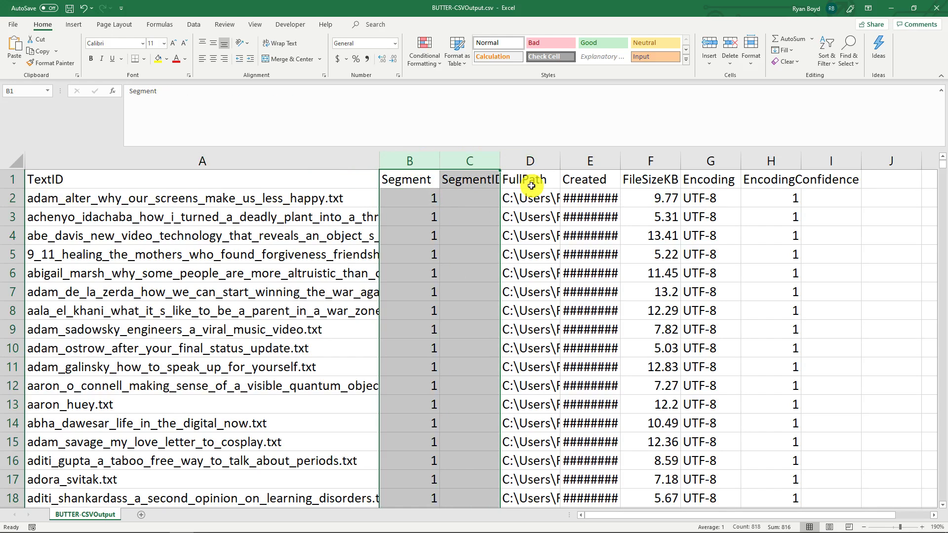
click(527, 197)
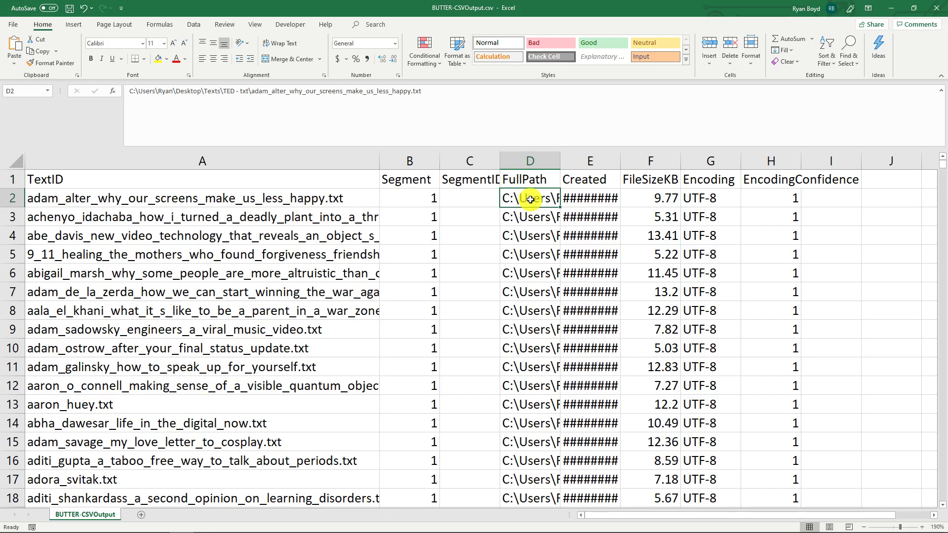
click(527, 216)
click(528, 236)
click(529, 255)
click(528, 273)
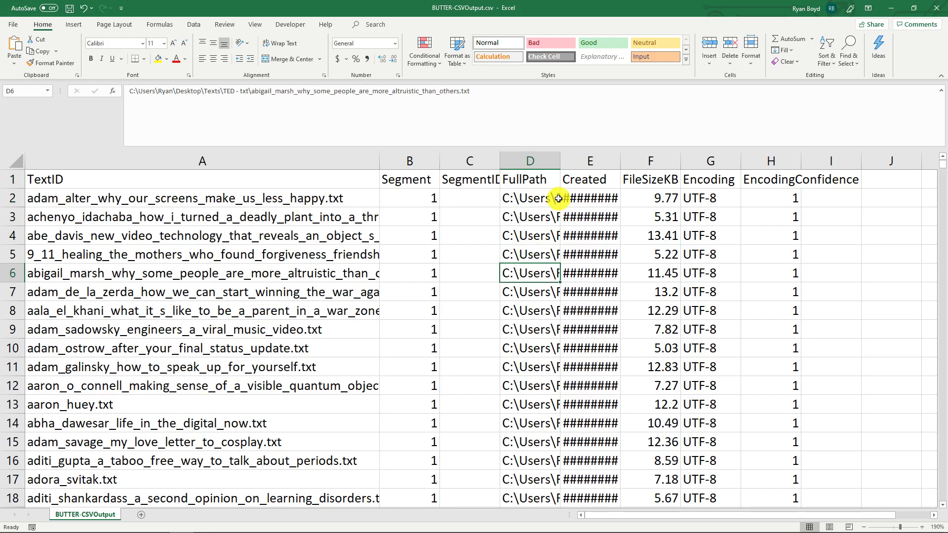
click(576, 196)
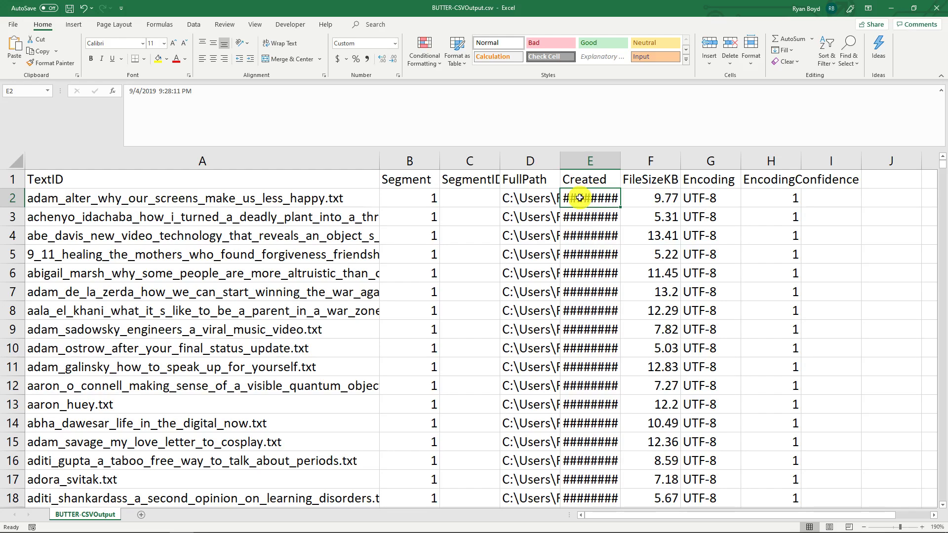
drag(650, 182, 659, 194)
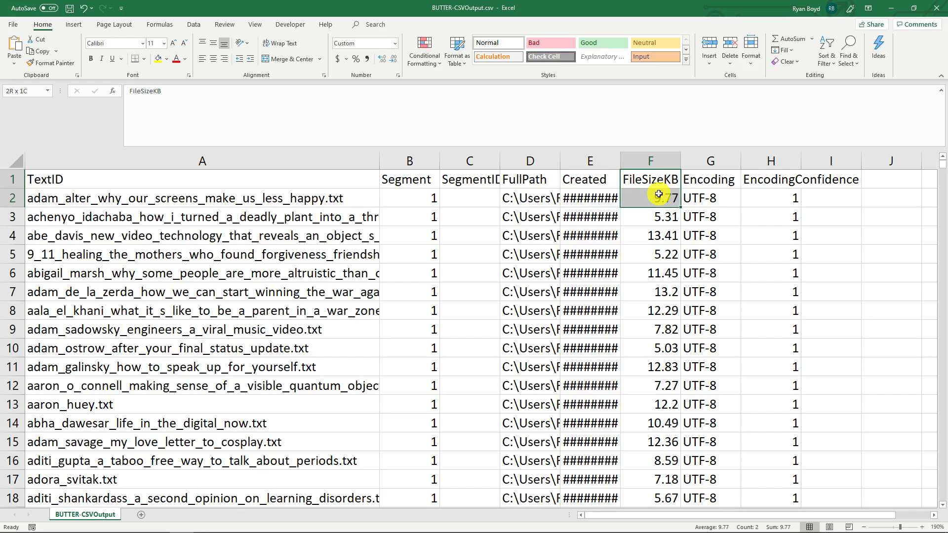
Step: Review the Encoding column down through the listed text files and return to the first row
click(717, 181)
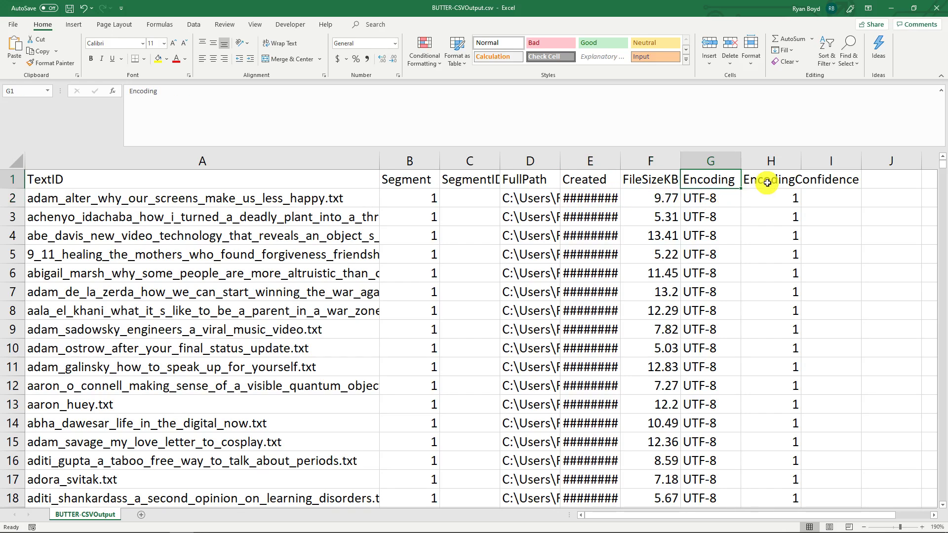
click(694, 200)
scroll(696, 257, down, 12)
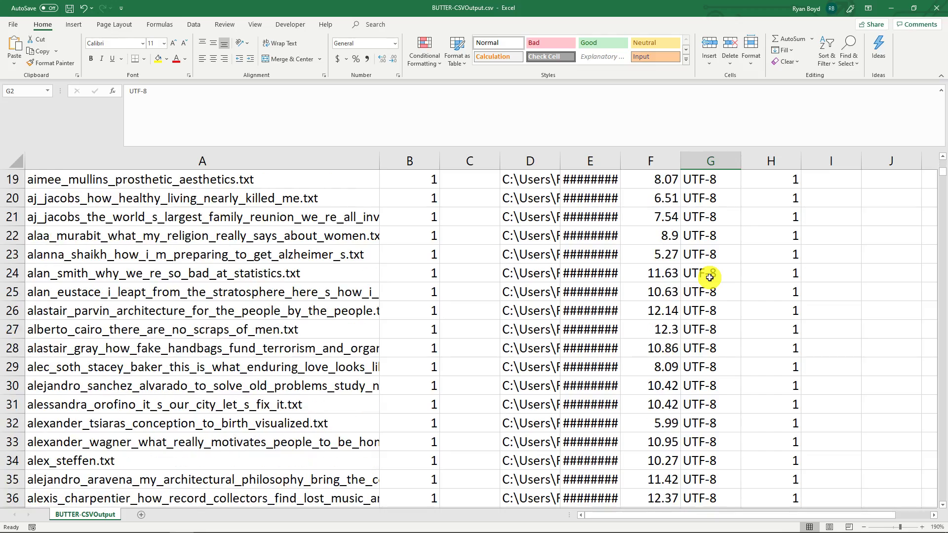
drag(702, 255, 716, 388)
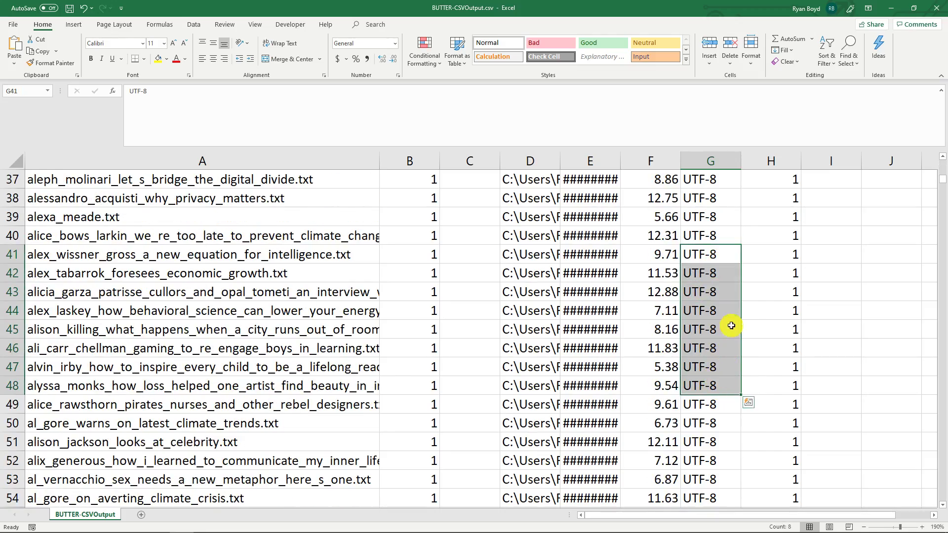
scroll(726, 306, down, 20)
scroll(716, 286, down, 14)
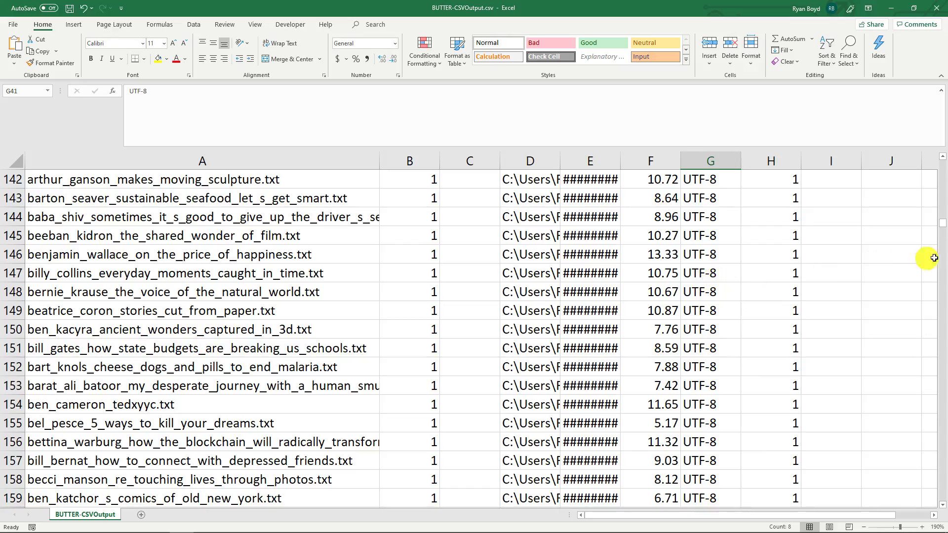
drag(943, 225, 933, 159)
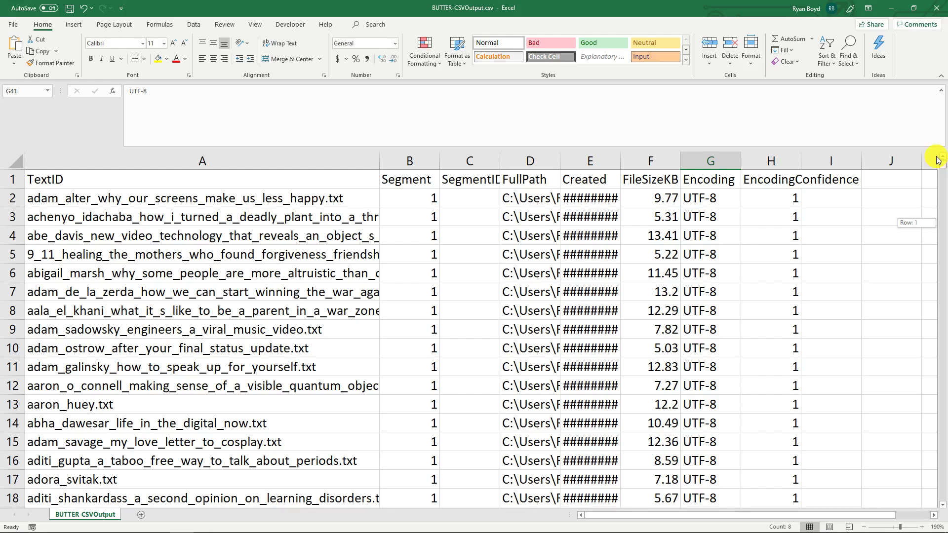
Step: Check the EncodingConfidence values against the detected encodings down the sheet, and return to the first row
click(770, 181)
click(724, 180)
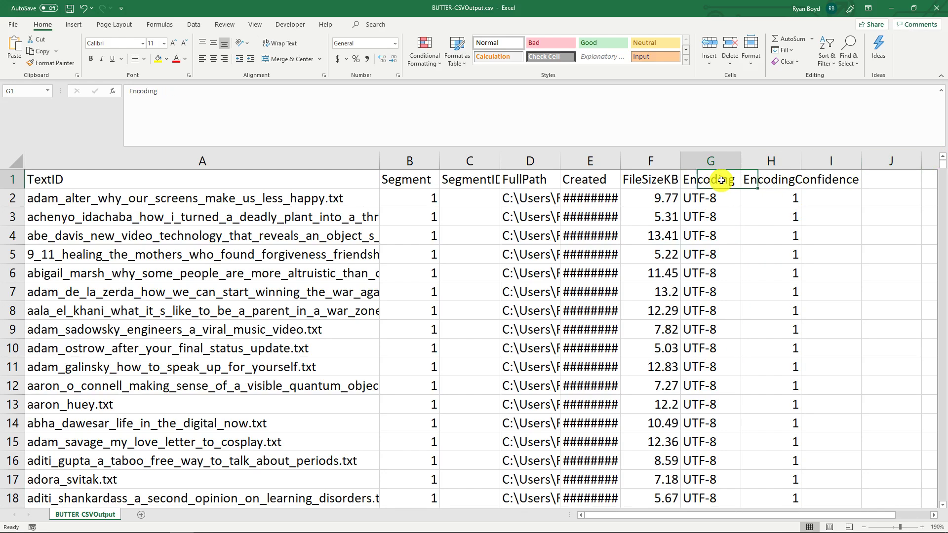
click(780, 179)
scroll(779, 187, down, 20)
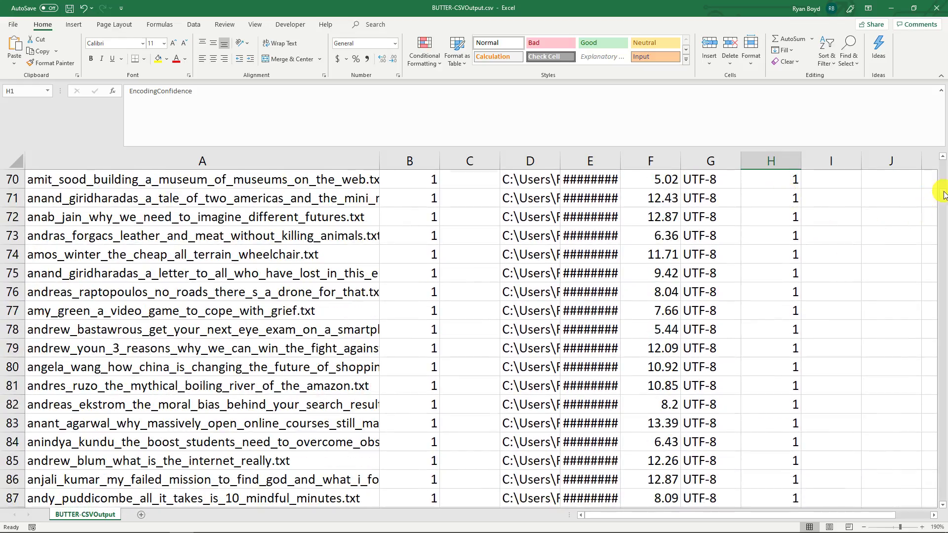
drag(943, 192, 938, 168)
Step: Compare the encodings in the first few rows with their file names in the TextID column
drag(711, 199, 717, 220)
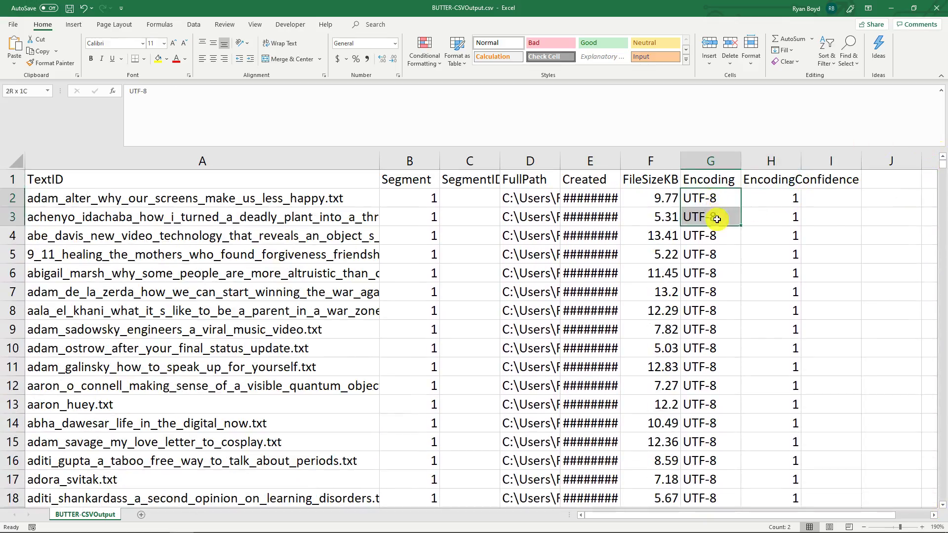
click(715, 219)
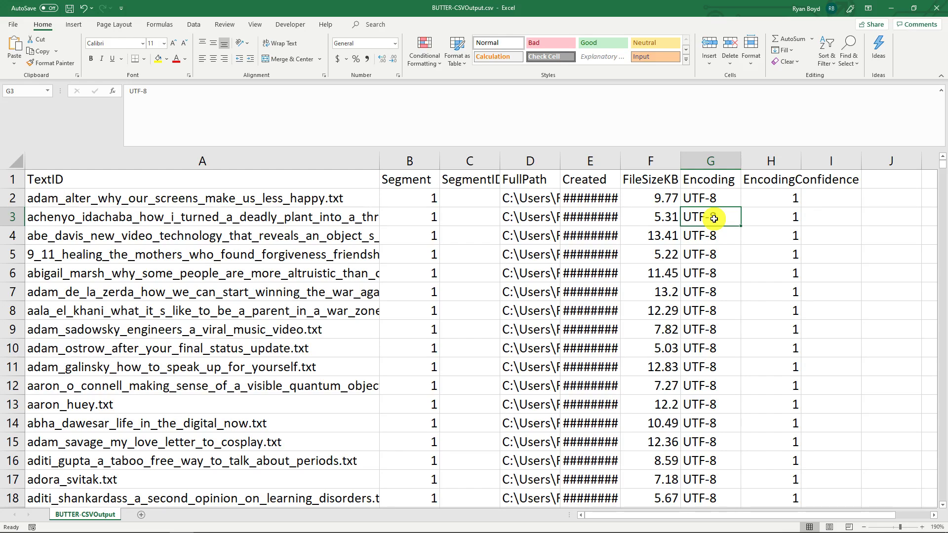
drag(714, 192, 721, 274)
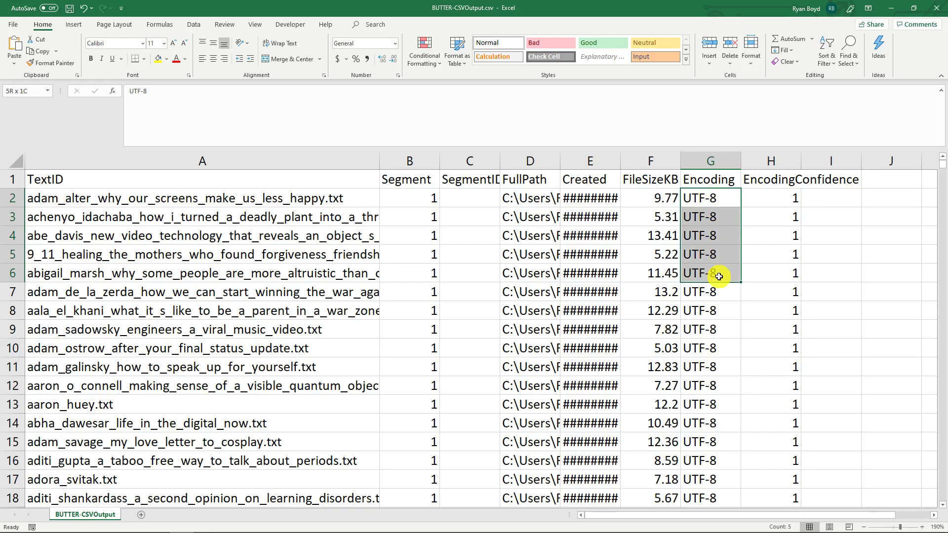
click(275, 201)
drag(274, 201, 275, 250)
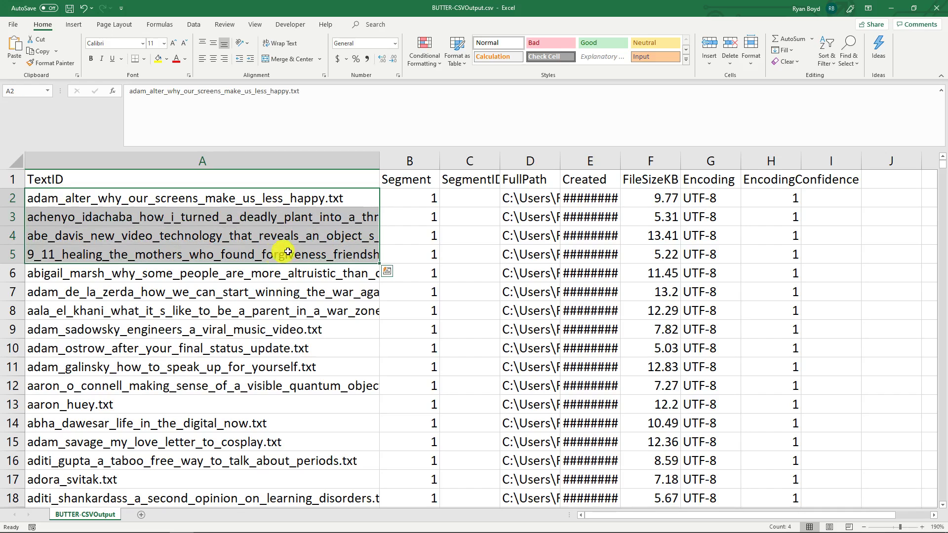
Step: Review the detected encodings of the first seven text files in the Encoding column
drag(707, 205, 707, 277)
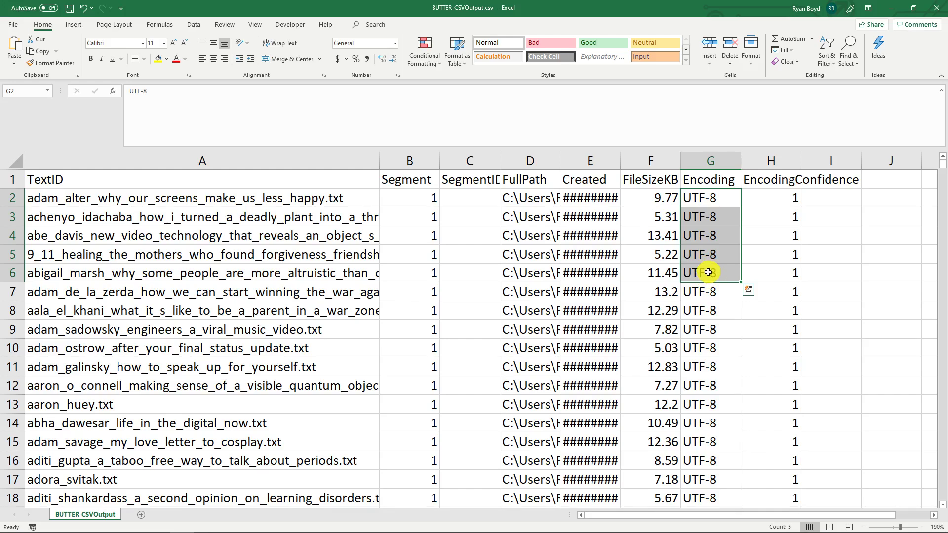
drag(699, 199, 708, 313)
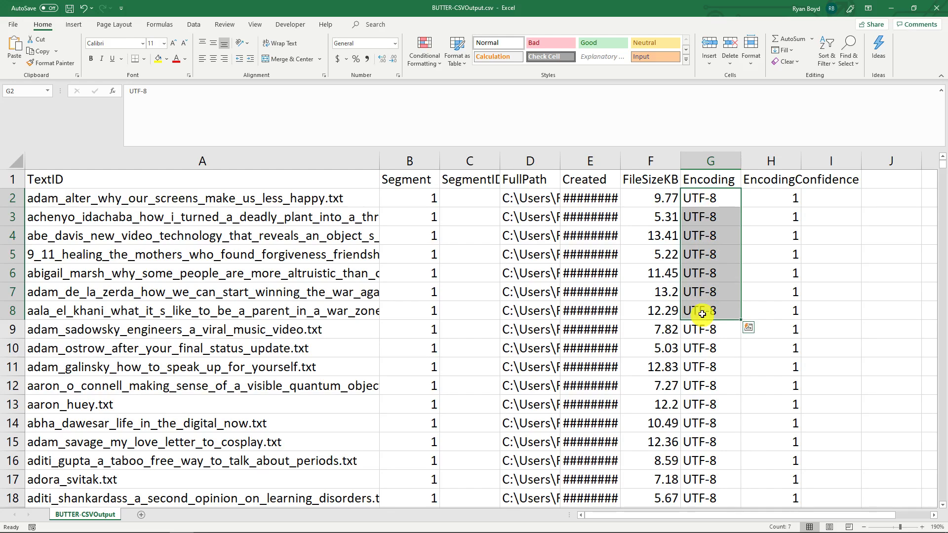
click(710, 310)
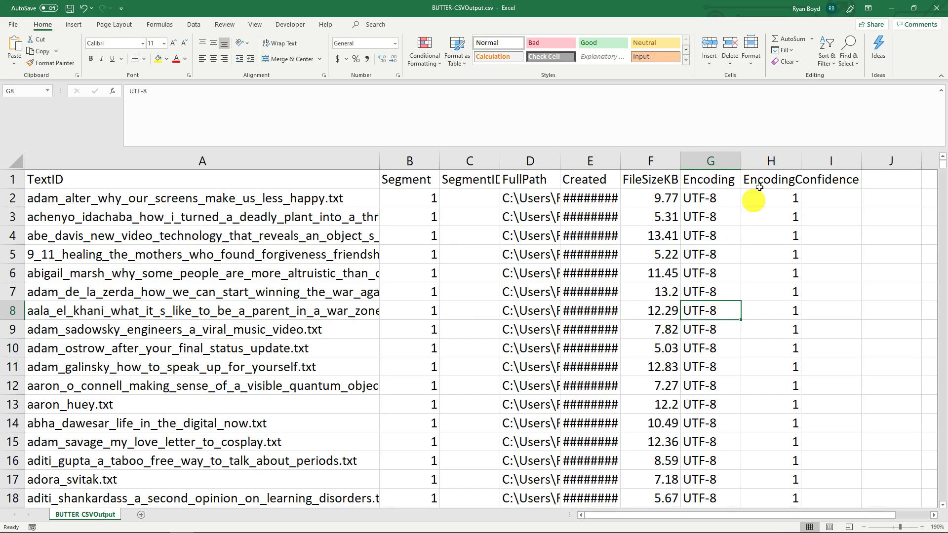
Step: Close BUTTER-CSVOutput.csv without saving changes, switch back to BUTTER and select Diagnostic: Get File Encodings in the analysis pipeline
click(937, 12)
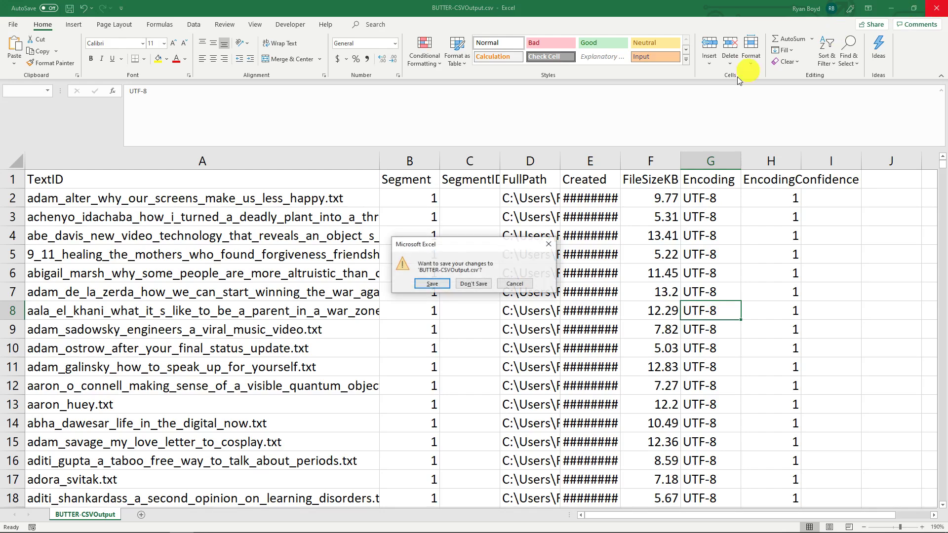
click(472, 284)
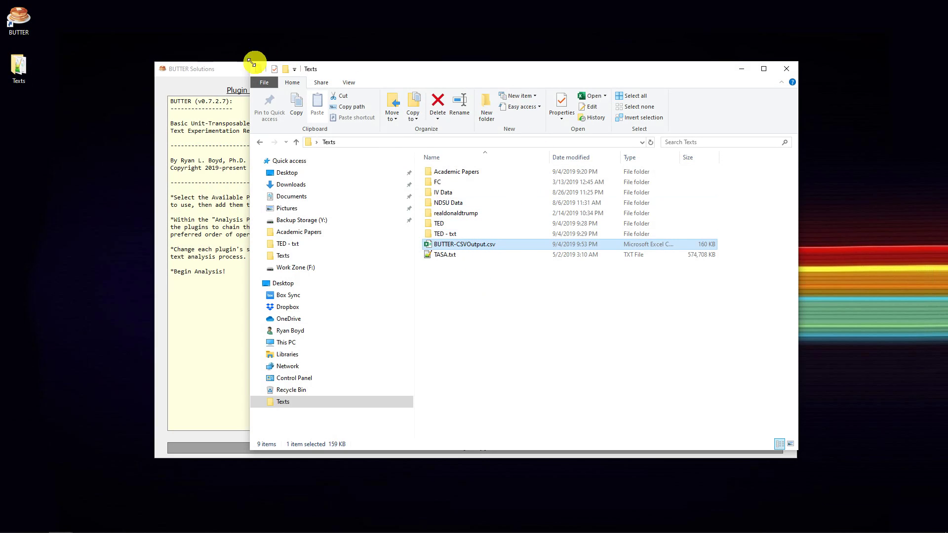
click(211, 70)
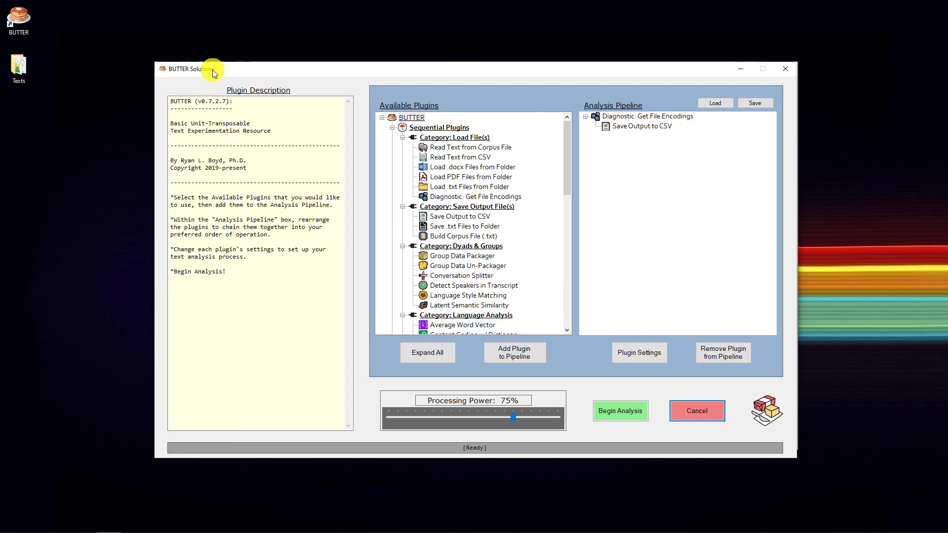
click(644, 116)
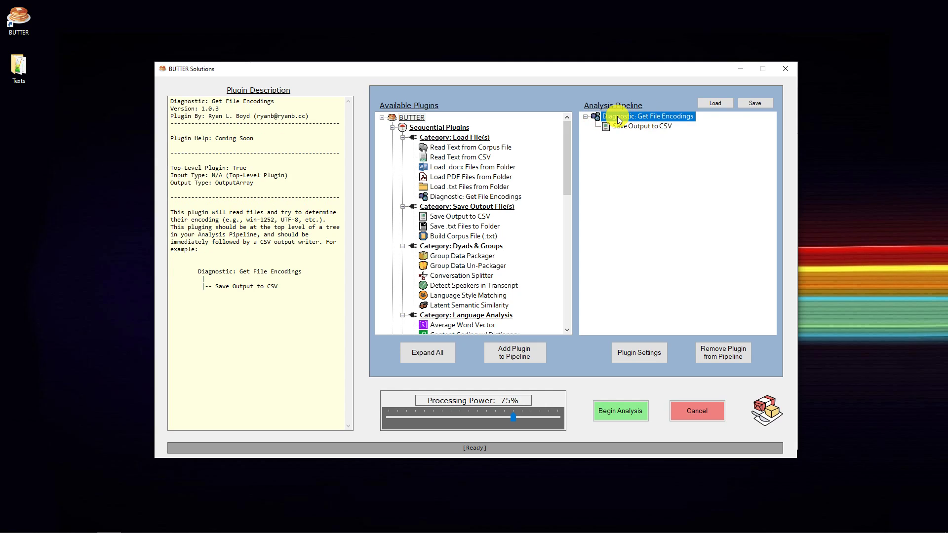